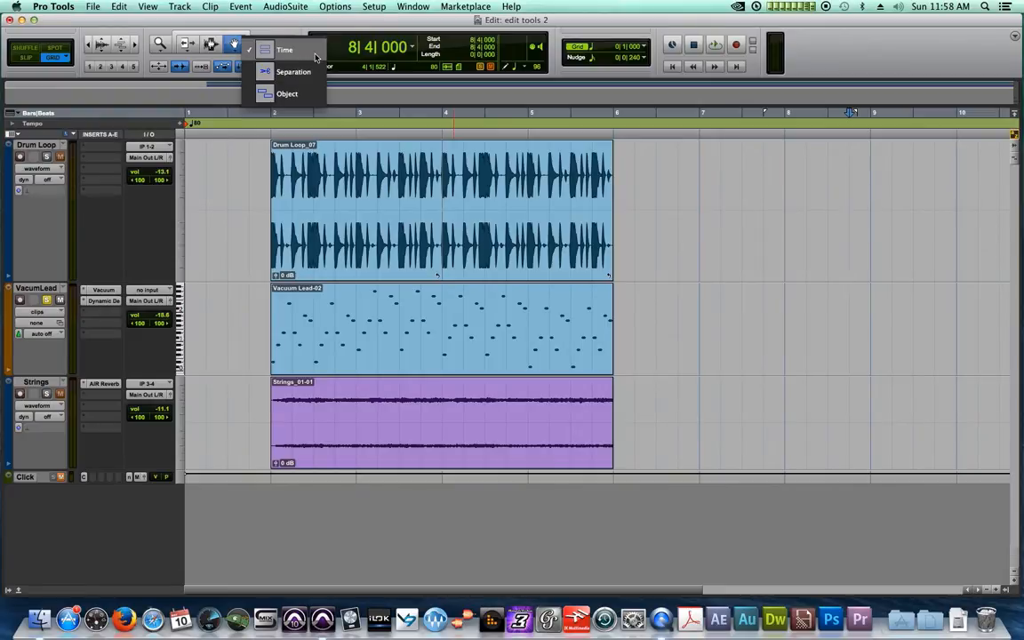
Set the Grabber tool to Time mode and select the whole Drum Loop clip.
left_click(315, 58)
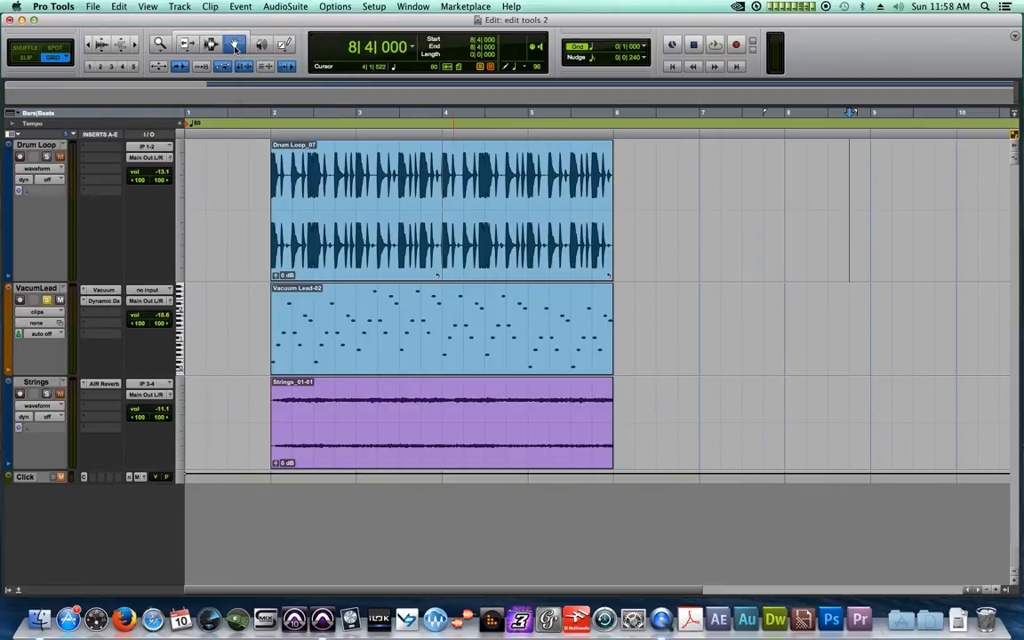
left_click(235, 47)
left_click(267, 45)
left_click(320, 169)
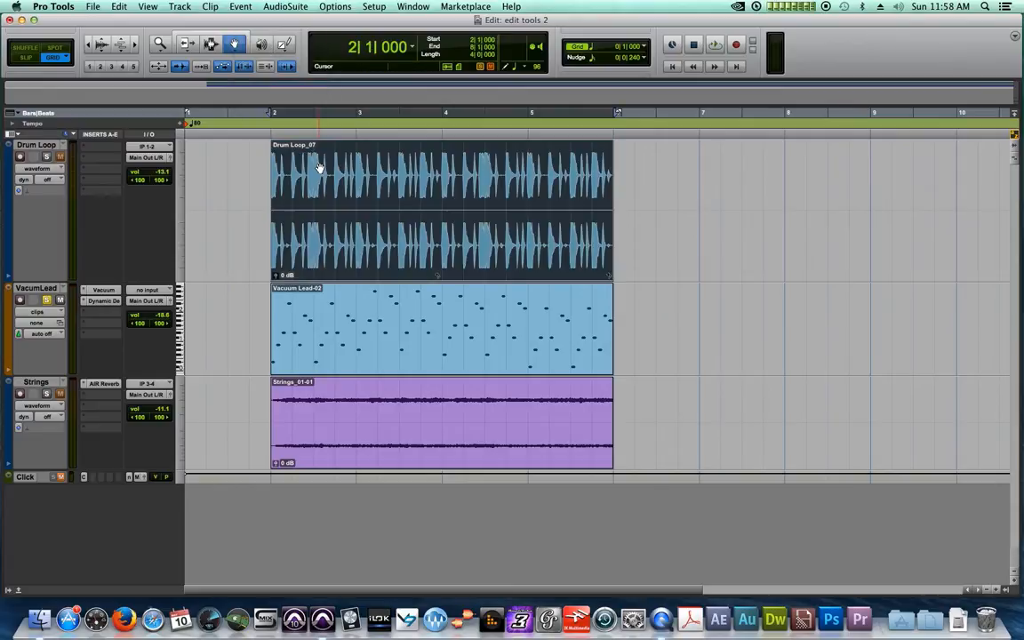
Try duplicating the Drum Loop clip and moving it along the timeline, undoing each change.
left_click_drag(320, 169, 349, 194)
key("super+d")
key("super+z")
left_click_drag(391, 206, 727, 216)
key("super+z")
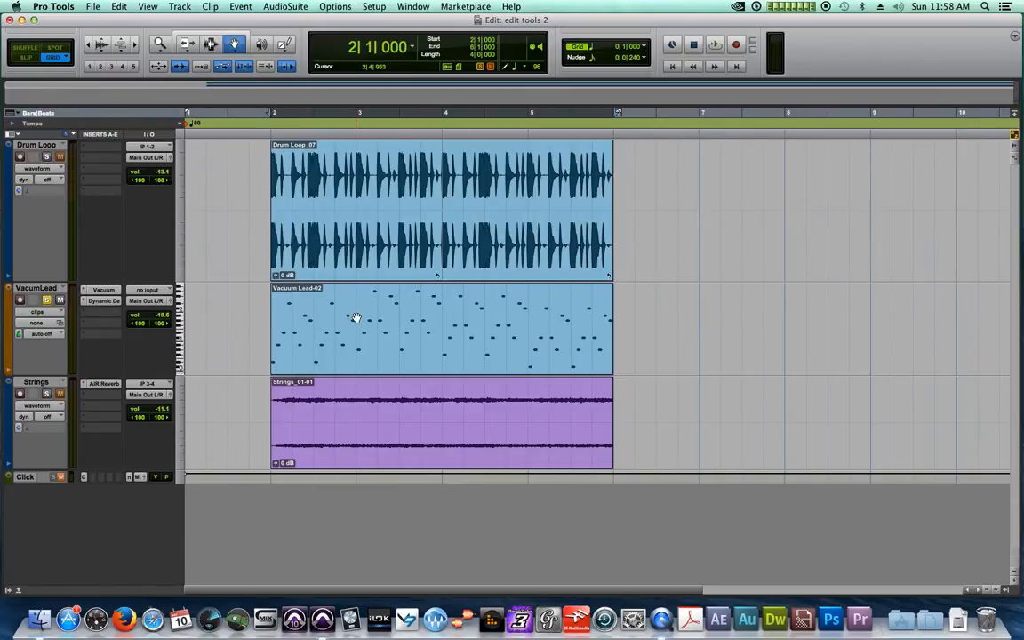
Use the Selector tool to select only bar 3 of the Vacuum Lead clip.
left_click(319, 286)
left_click(211, 45)
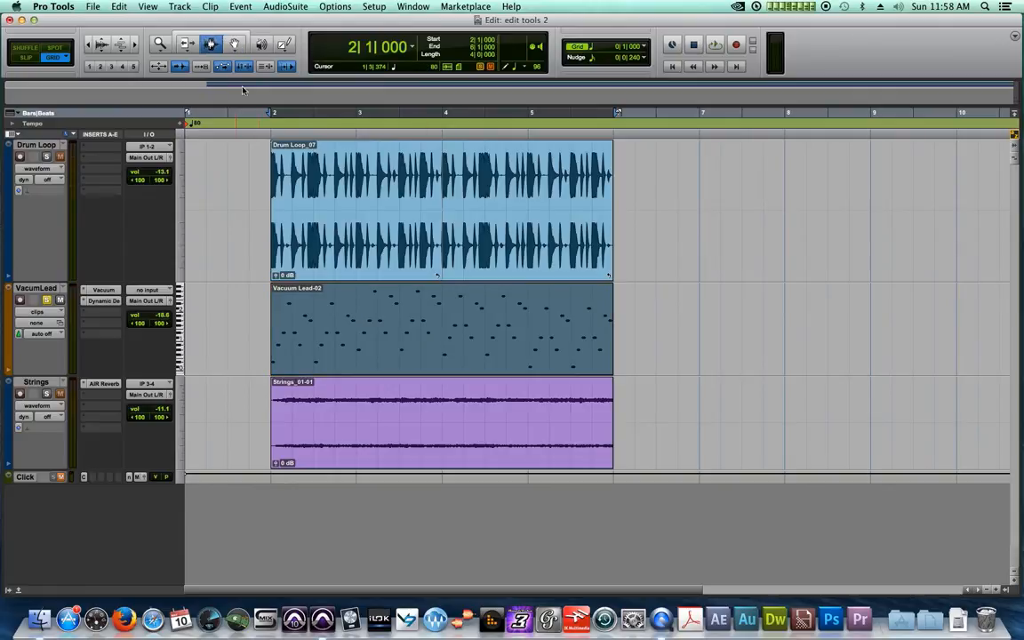
left_click(359, 229)
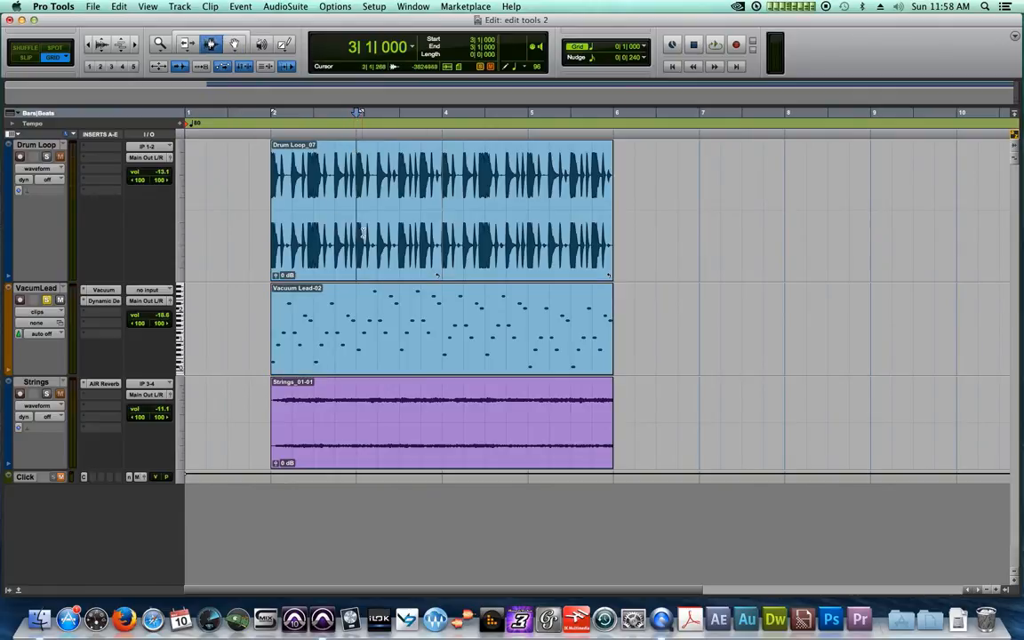
left_click_drag(356, 311, 440, 311)
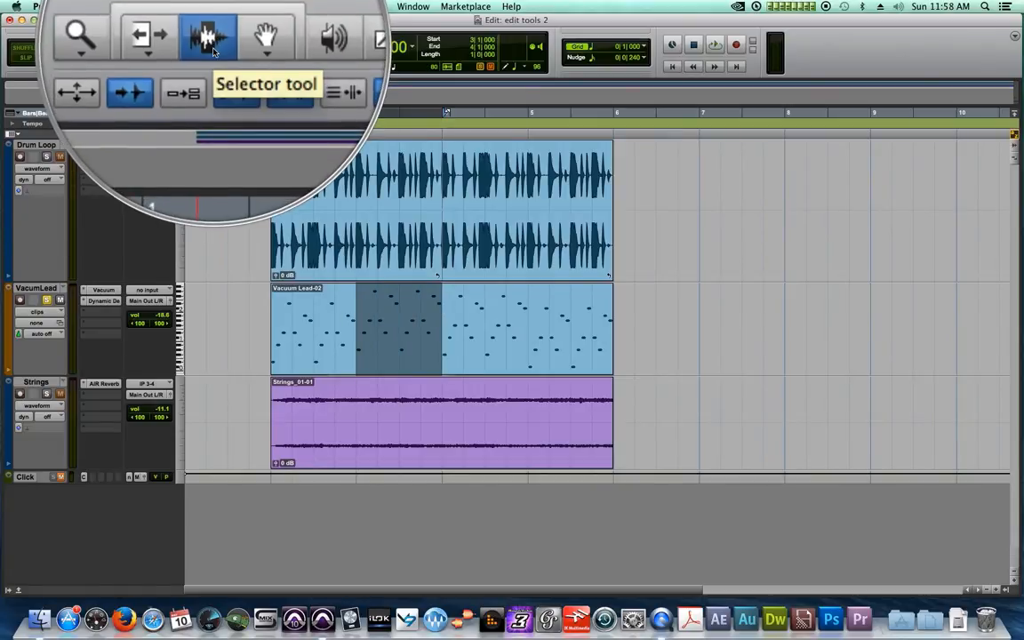
Select the entire Vacuum Lead clip with the Time Grabber.
left_click(236, 45)
left_click(406, 333)
mouse_move(405, 333)
left_mouse_down()
mouse_move(395, 325)
mouse_move(651, 341)
mouse_move(344, 353)
mouse_move(391, 342)
left_mouse_up()
Activate the Smart Tool and select part of the Vacuum Lead clip, followed by the whole clip.
left_click(211, 35)
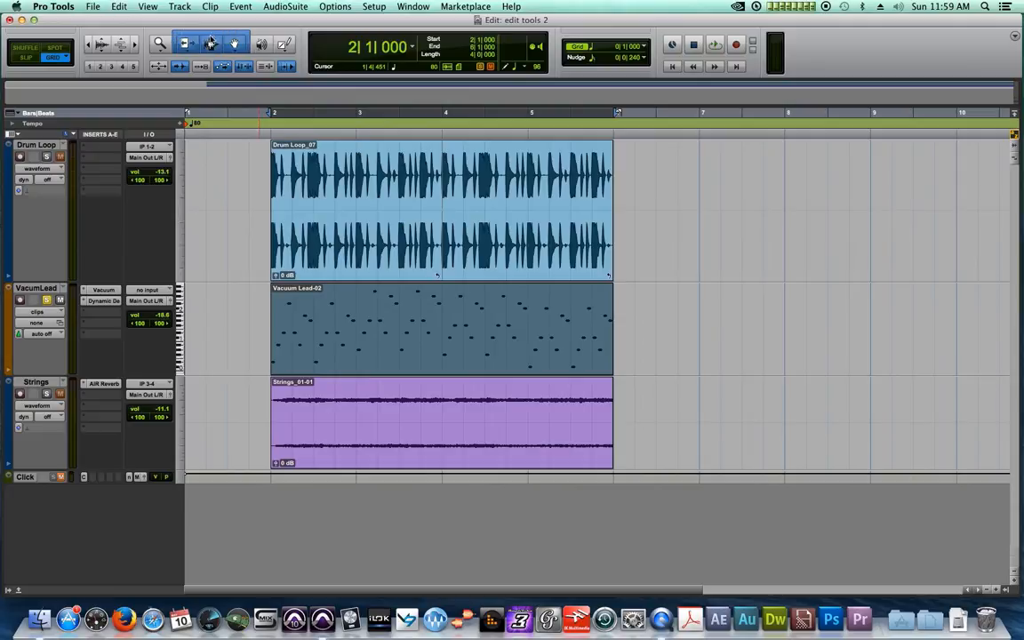
left_click_drag(351, 313, 432, 322)
mouse_move(381, 365)
left_mouse_down()
mouse_move(599, 359)
mouse_move(379, 368)
left_mouse_up()
left_click(376, 367)
Set the Grabber tool to Separation mode and activate the Smart Tool.
left_click(233, 49)
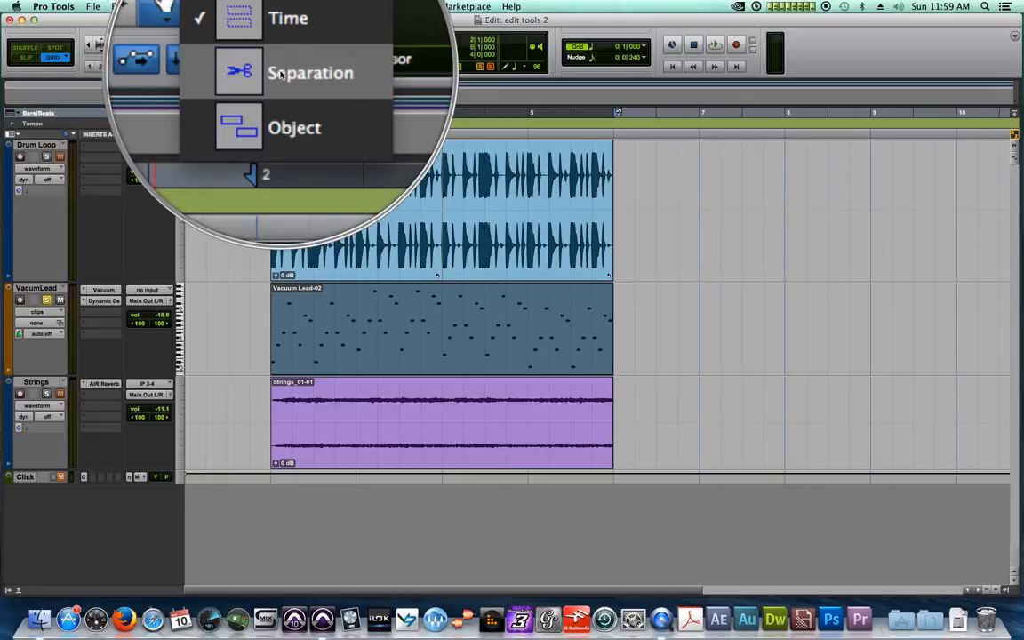
left_click(254, 66)
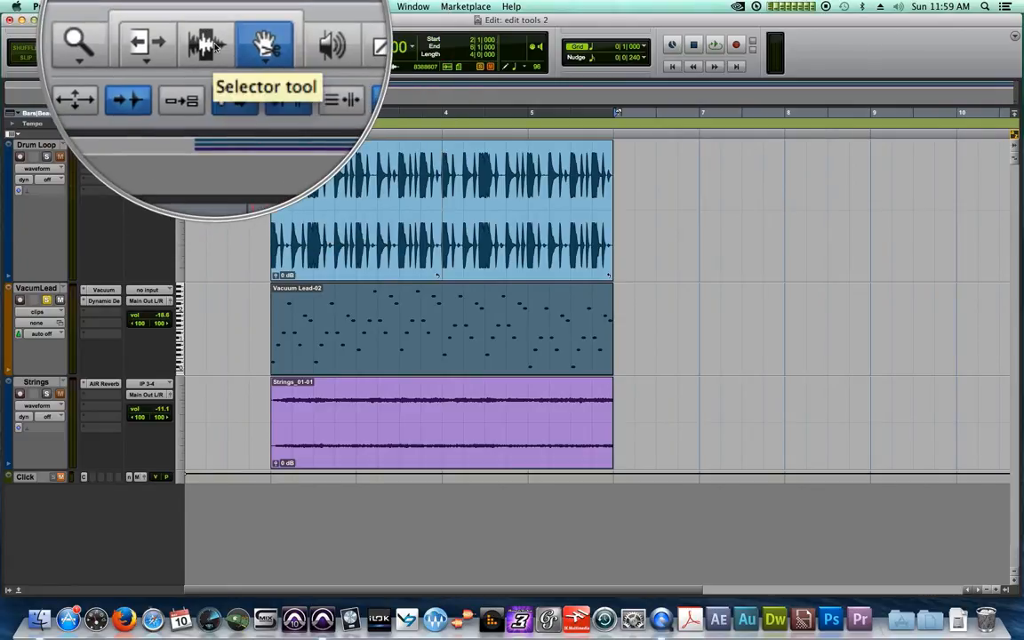
left_click(215, 46)
left_click(214, 34)
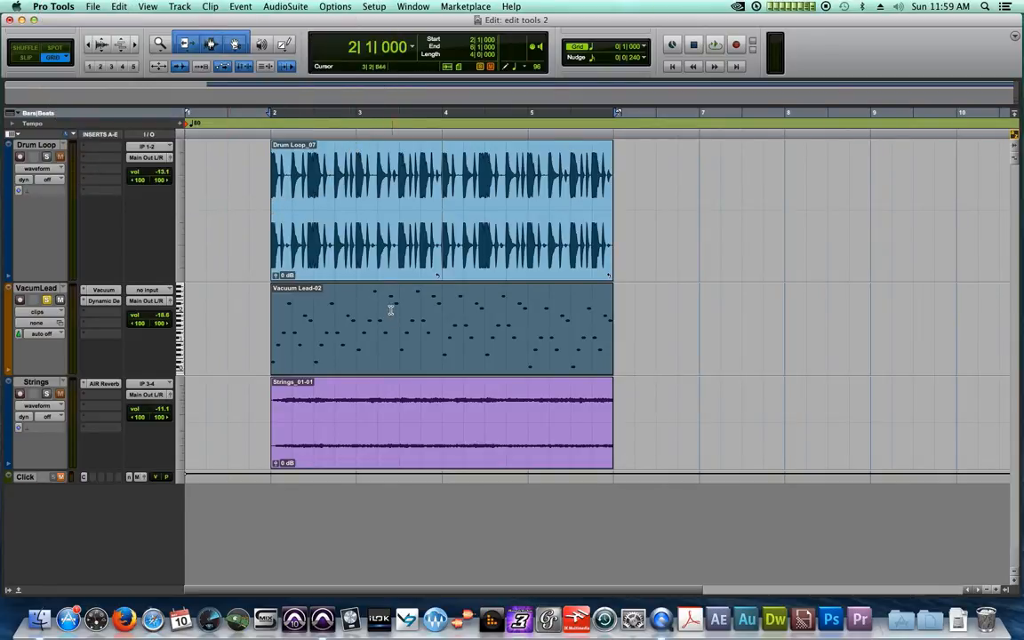
Separate bar 3 from the Vacuum Lead clip and move it to start at bar 6.
left_click_drag(359, 303, 442, 316)
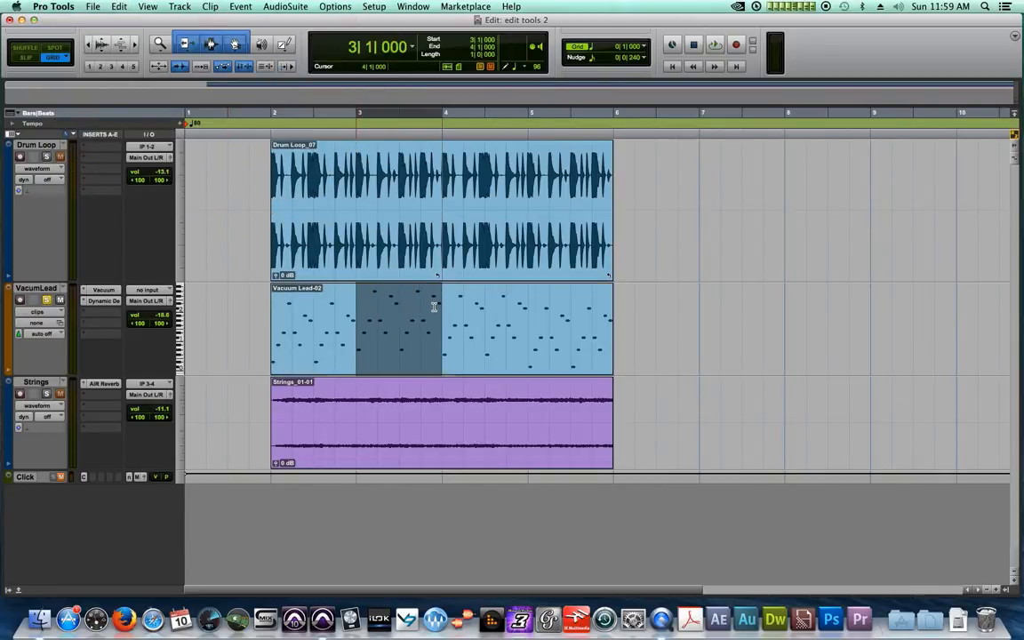
left_click(397, 355)
left_click_drag(397, 354, 653, 381)
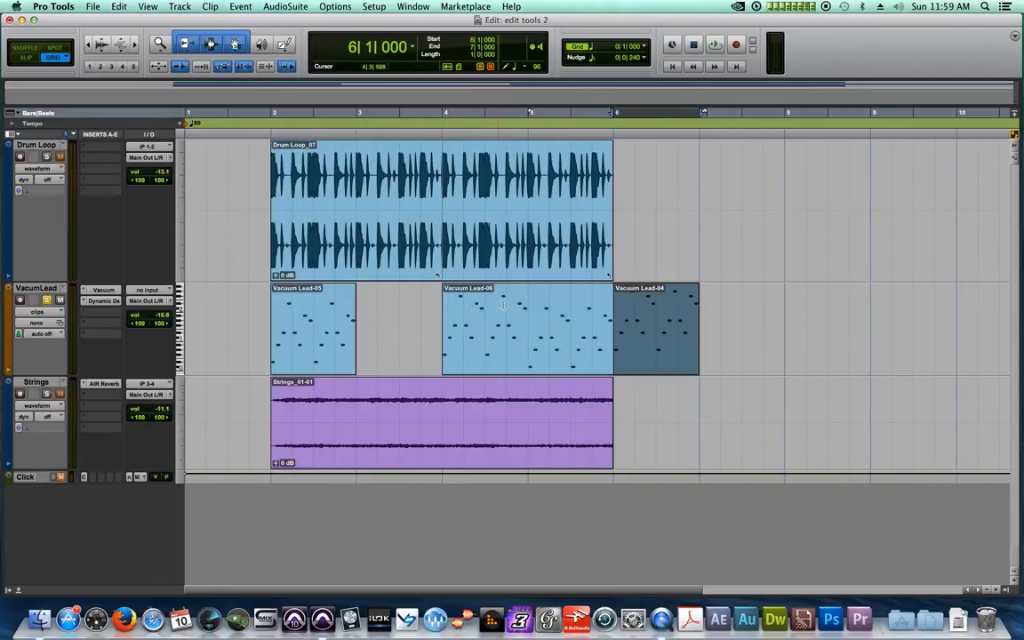
Separate bar 4 of the Vacuum Lead and move it to bar 3, and move the clip at bar 6 into bar 4.
left_click_drag(526, 301, 393, 354)
left_click_drag(652, 355, 487, 366)
left_click(692, 334)
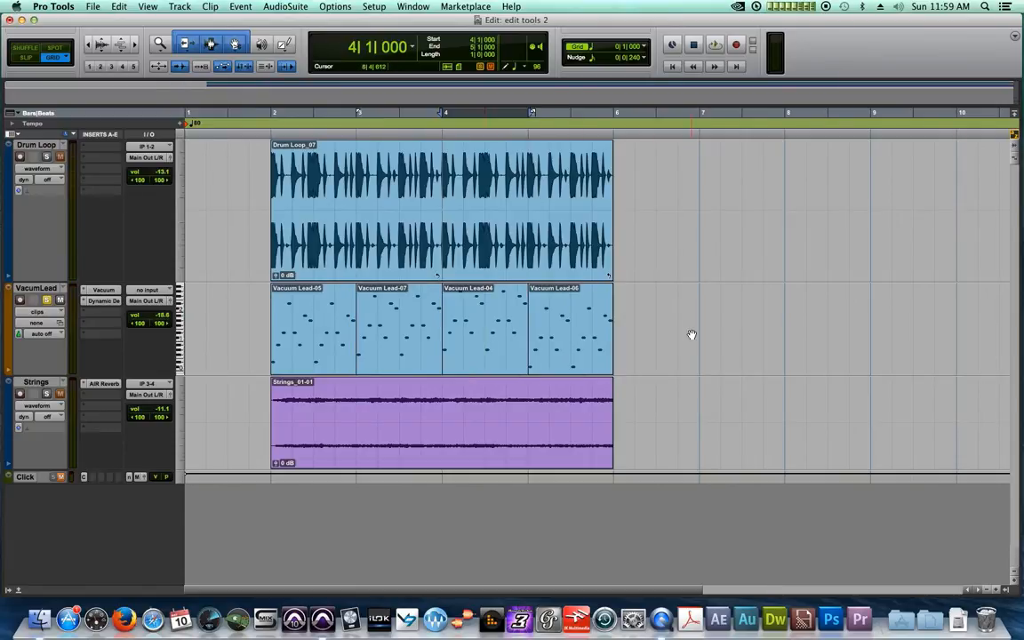
left_click(488, 337)
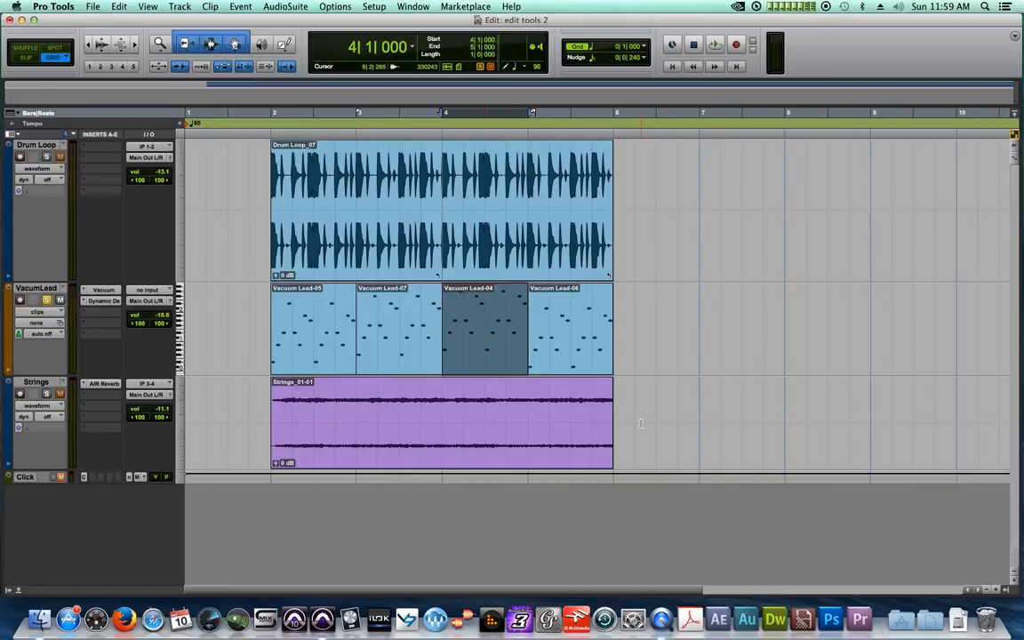
Set the Grabber to Time mode and select the Vacuum Lead clips as a continuous range from first to fourth, then clear the selection.
left_click(217, 45)
left_click_drag(237, 45, 258, 53)
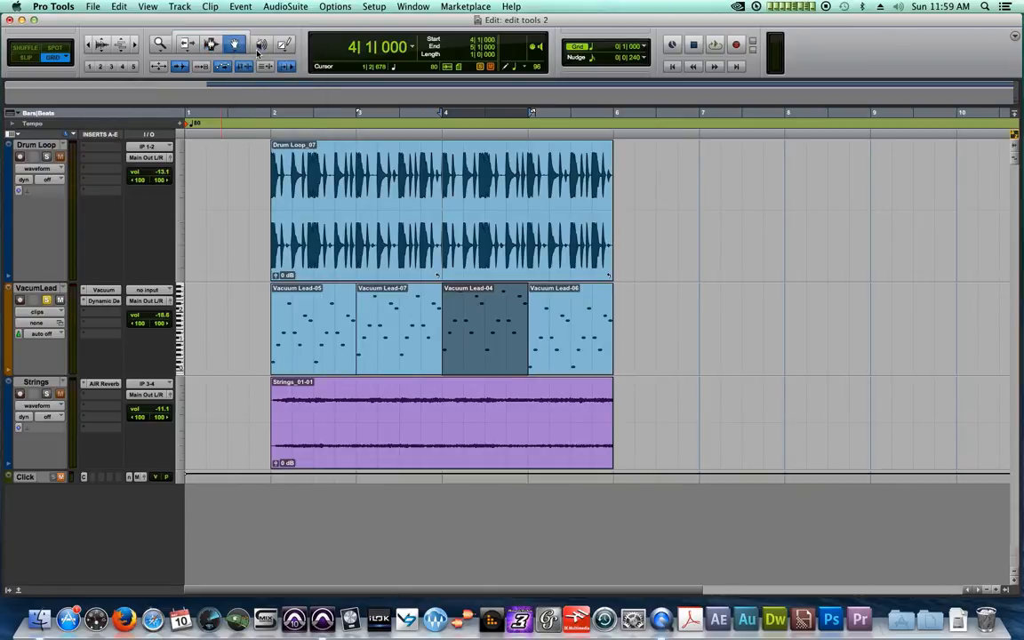
left_click(322, 314)
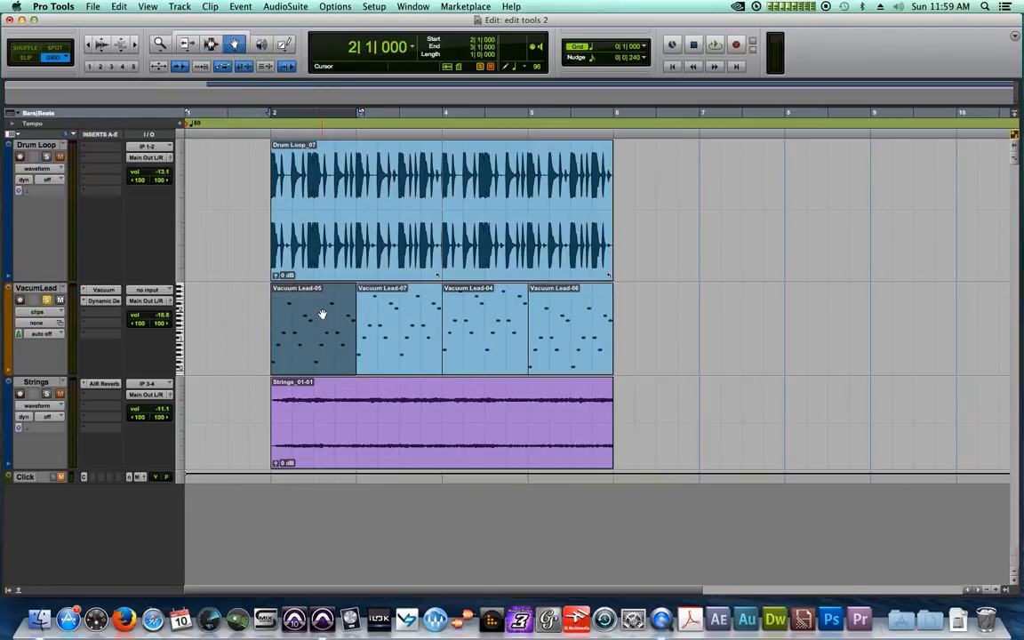
left_click(484, 336, "shift")
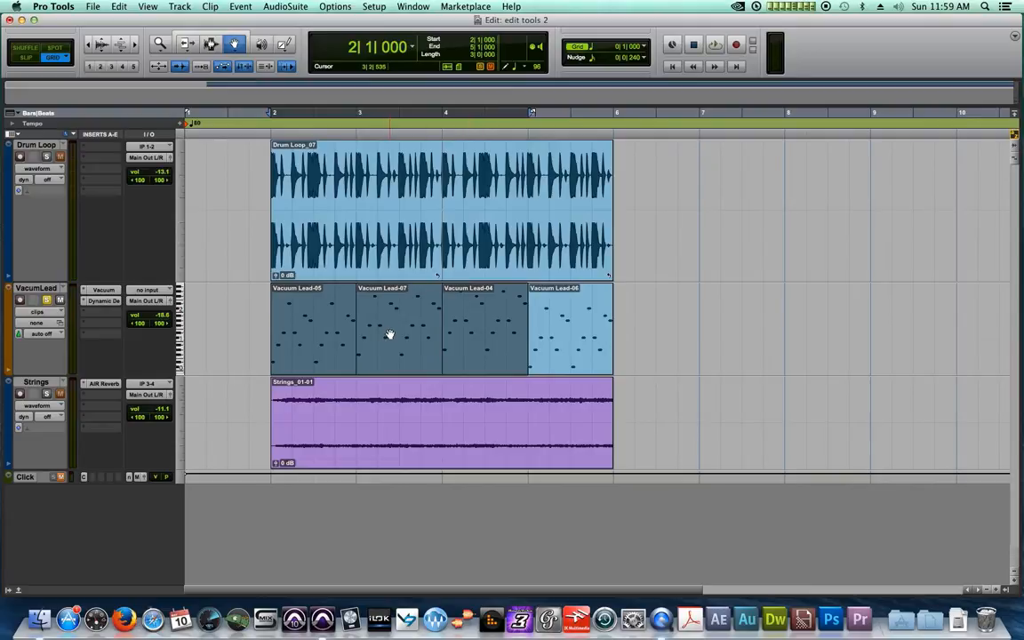
left_click(550, 326, "shift")
left_click(226, 332)
left_click(304, 327)
left_click(541, 331, "shift")
left_click(663, 320)
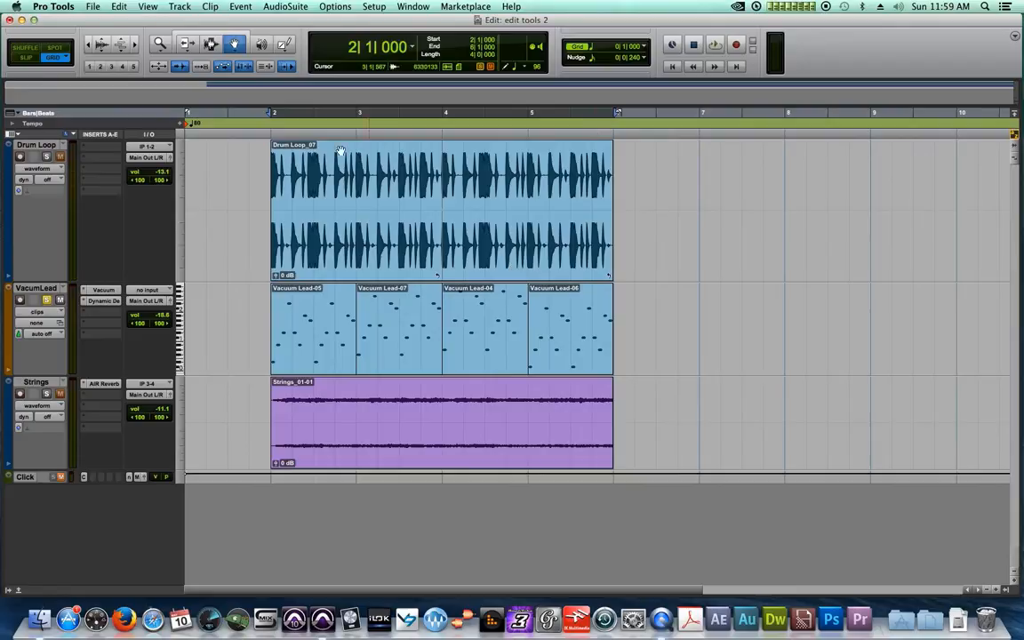
Set the Grabber to Object mode, select only the first and third Vacuum Lead clips, then clear the selection.
mouse_move(235, 47)
left_mouse_down()
mouse_move(293, 94)
mouse_move(236, 46)
left_mouse_up()
left_click(317, 306)
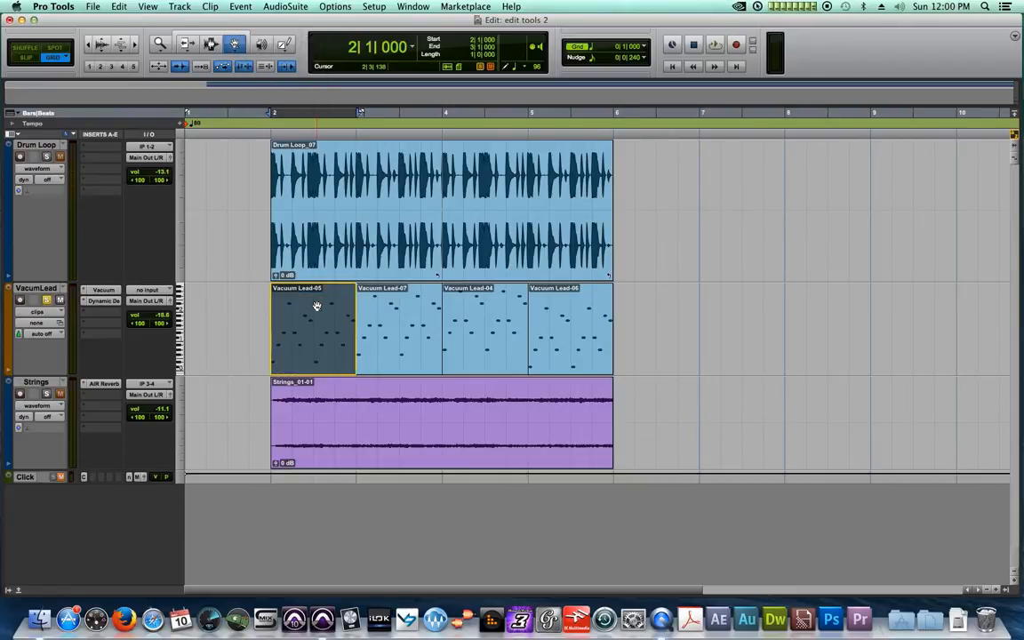
left_click(484, 341, "shift")
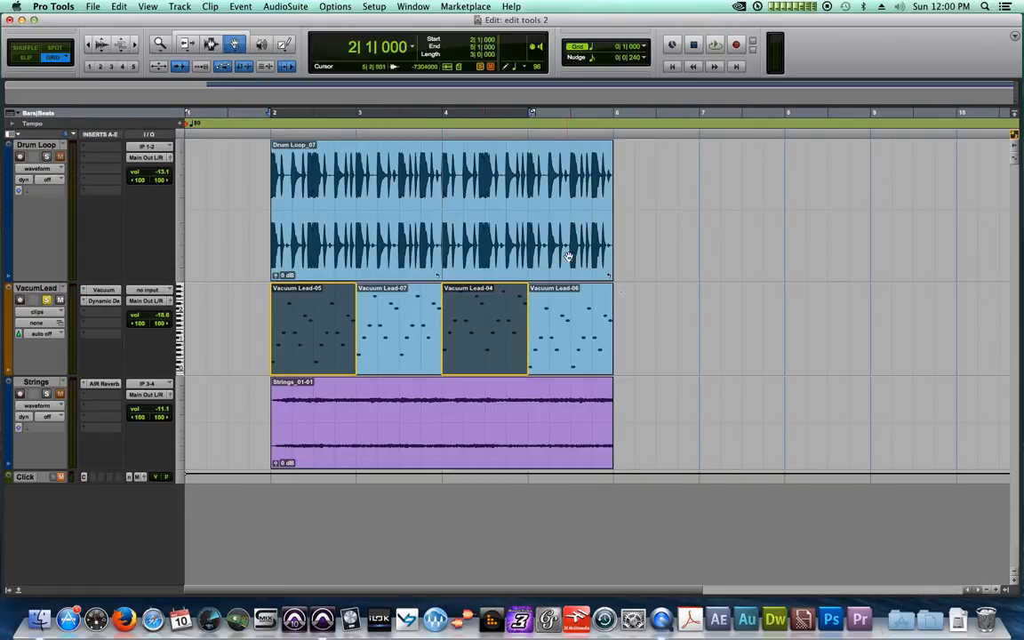
left_click(670, 310)
Switch to the Selector tool and select all Vacuum Lead clips from bar 2 to bar 6, then clear the selection.
left_click(211, 44)
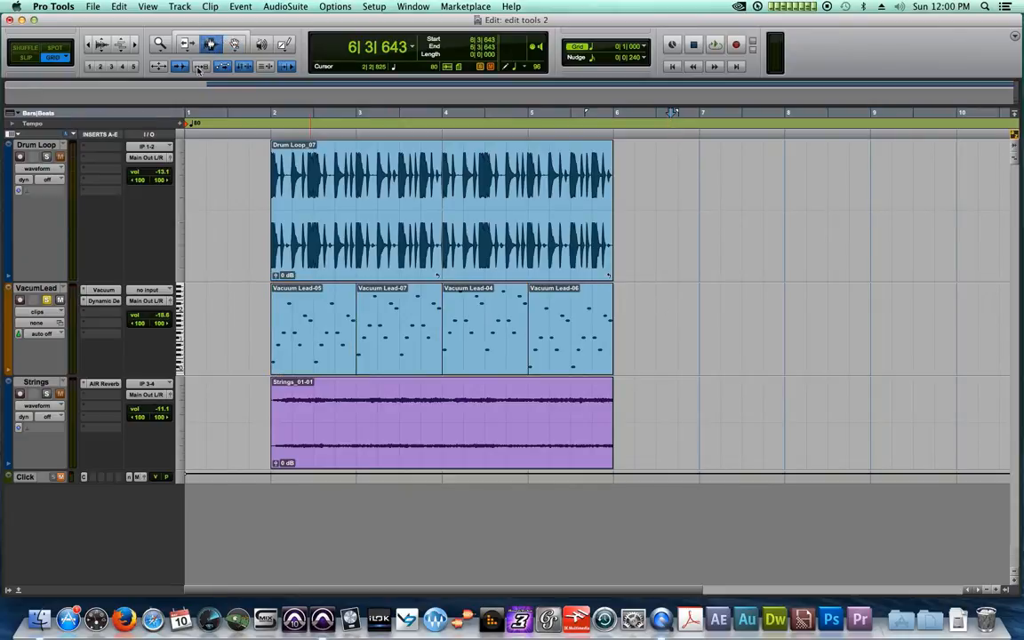
left_click(293, 321)
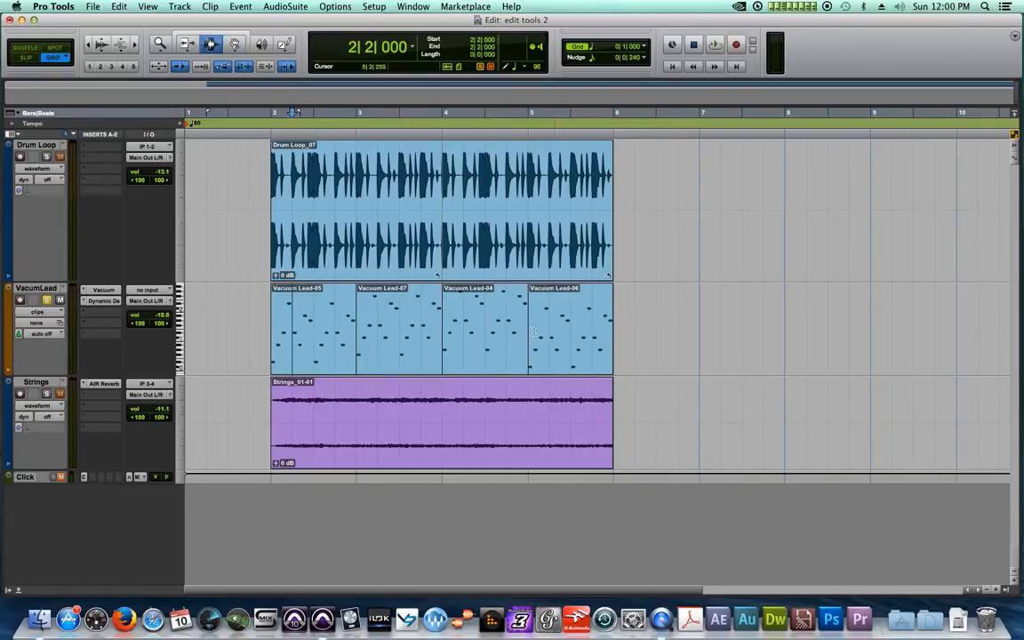
left_click_drag(272, 331, 624, 341)
left_click(629, 342)
Turn off solo on the VacumLead track and play the session from bar 2 to just past bar 6.
left_click(272, 132)
left_click(47, 300)
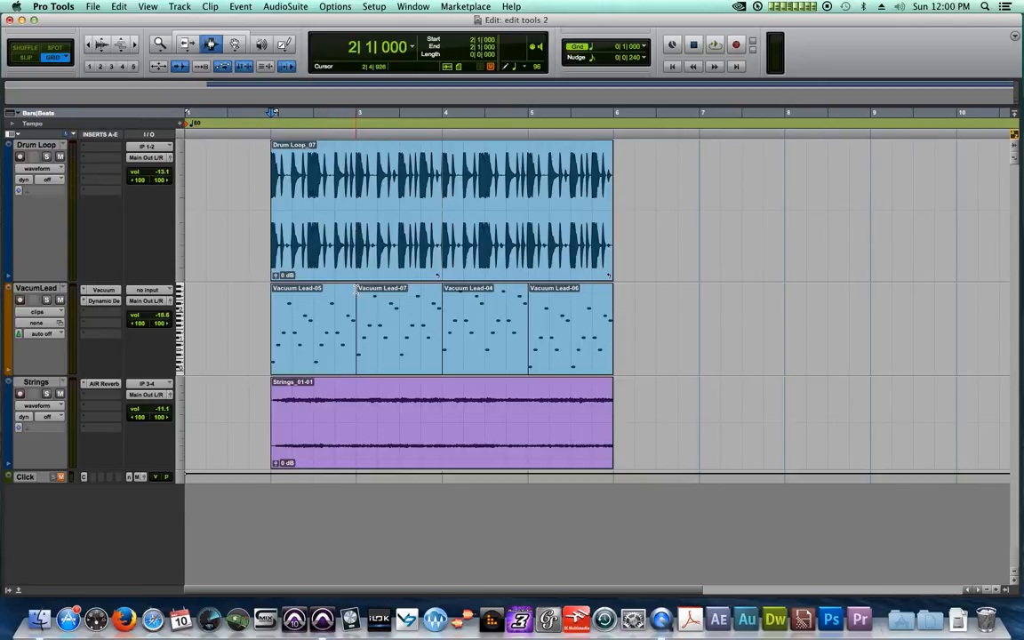
key("space")
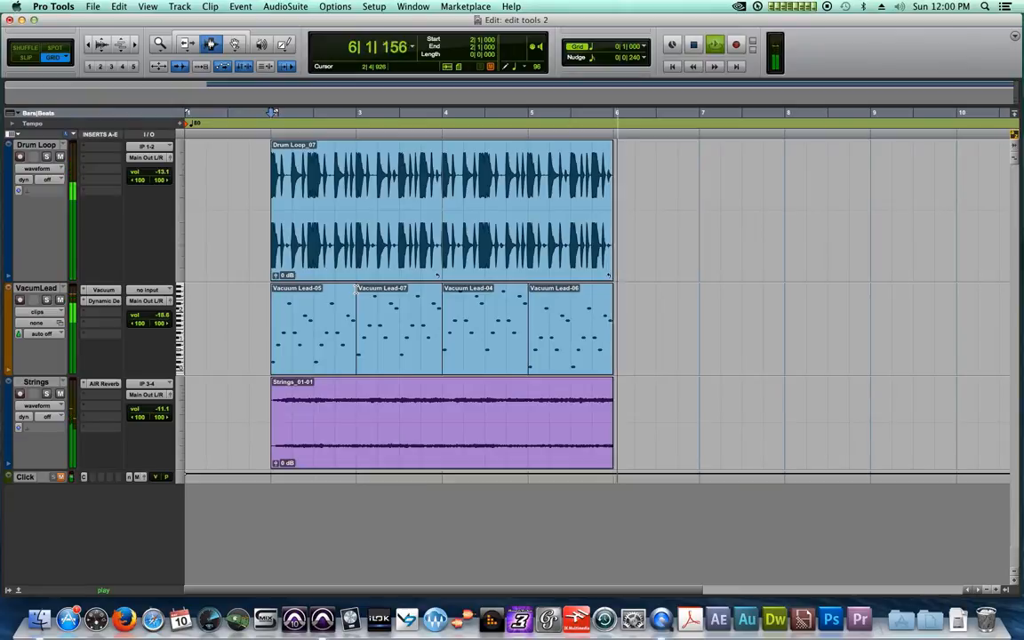
key("space")
Split the Vacuum Lead clips at every beat between bar 2 and bar 6.
left_click_drag(280, 314, 613, 321)
left_click(655, 320)
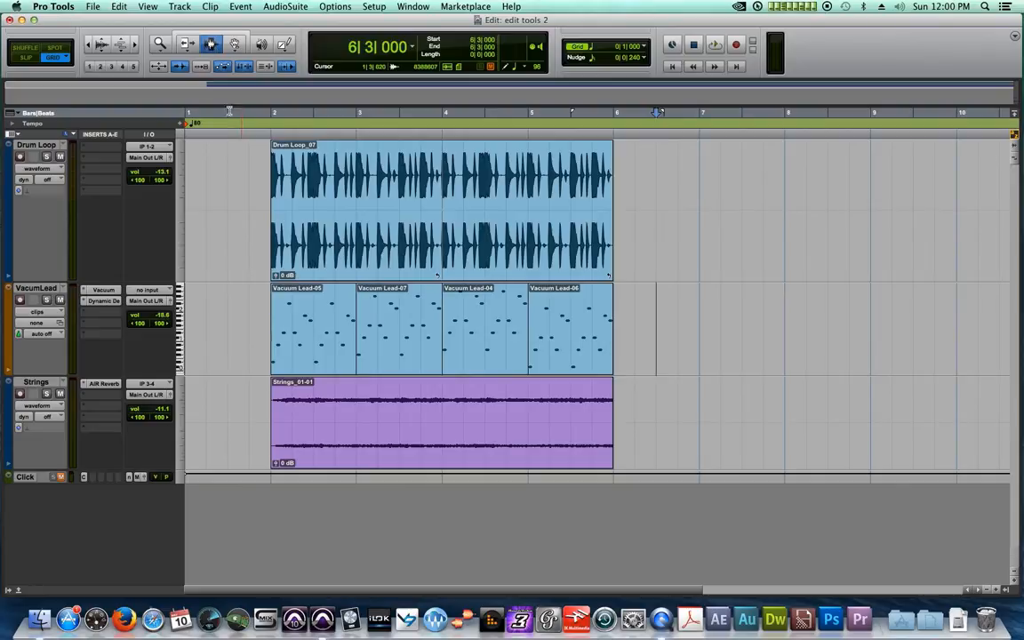
left_click(291, 322)
key("b")
left_click(315, 345)
key("b")
left_click(338, 327)
key("b")
left_click(380, 333)
key("b")
left_click(404, 319)
key("b")
left_click(423, 345)
key("b")
left_click(463, 329)
key("b")
left_click(485, 324)
key("b")
left_click(509, 322)
key("b")
left_click(551, 323)
key("b")
left_click(574, 323)
key("b")
left_click(593, 322)
key("b")
Select all the one-beat Vacuum Lead clips as a range, then clear the selection.
left_click(658, 327)
left_click_drag(282, 345, 635, 355)
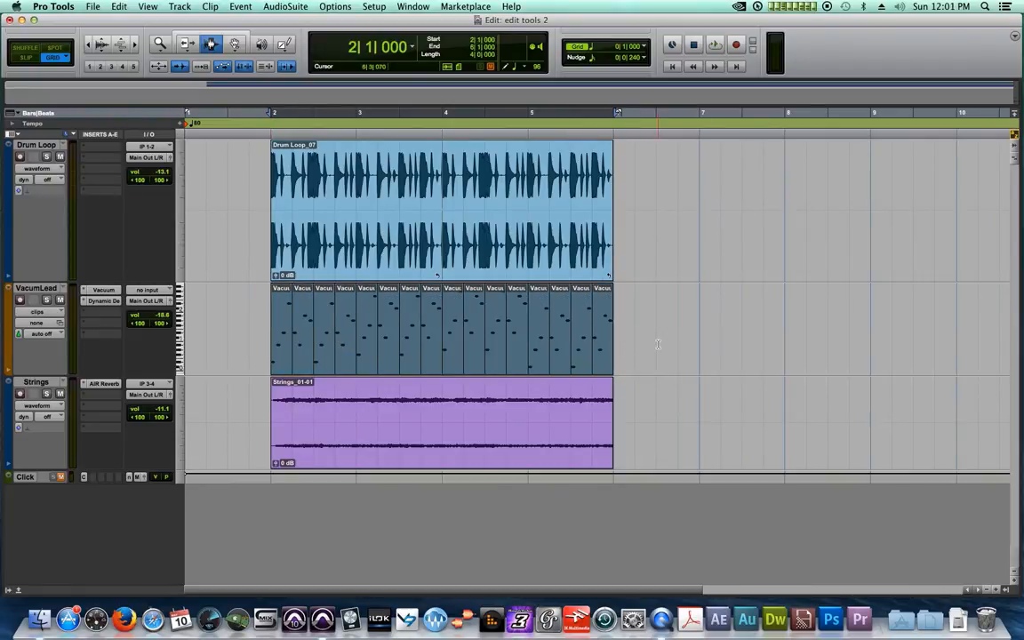
left_click(657, 344)
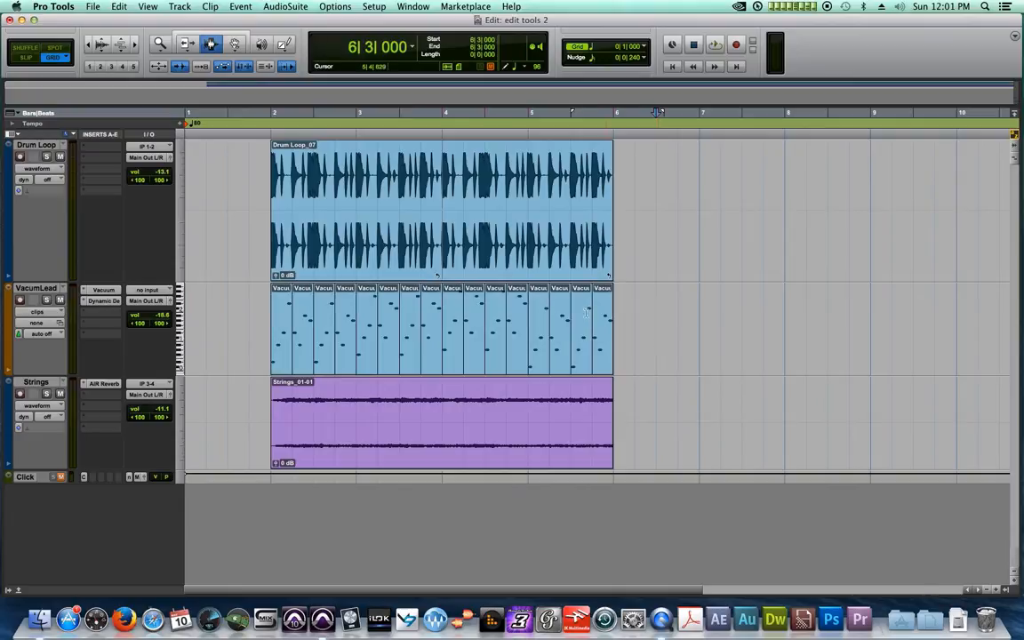
With the Grabber in Time mode, extend a selection from the first one-beat Vacuum Lead clip through the tenth, then clear it.
left_click_drag(235, 43, 268, 54)
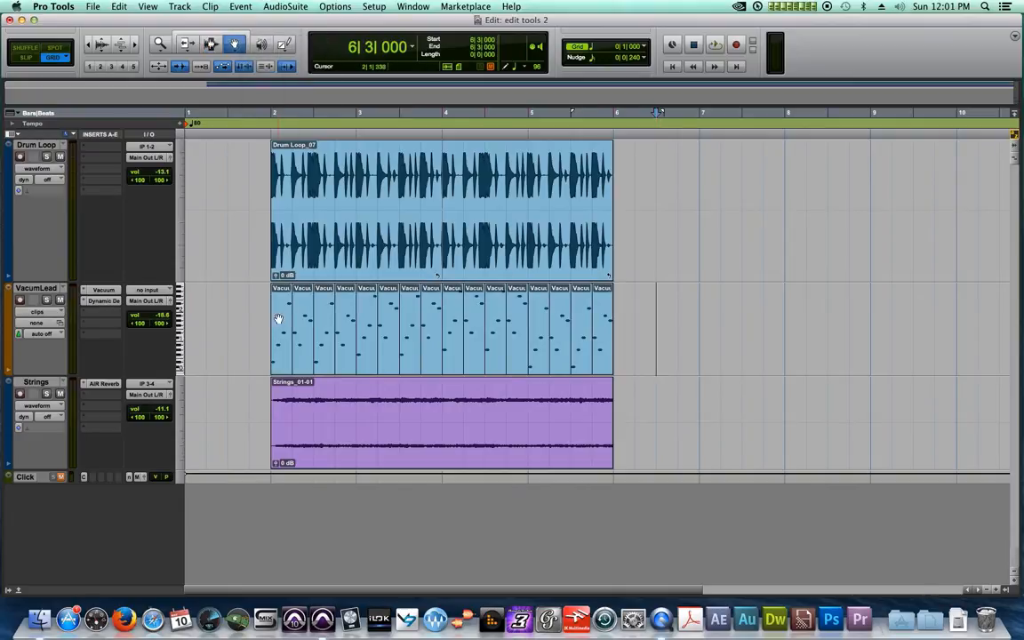
left_click(278, 329)
left_click(327, 333, "shift")
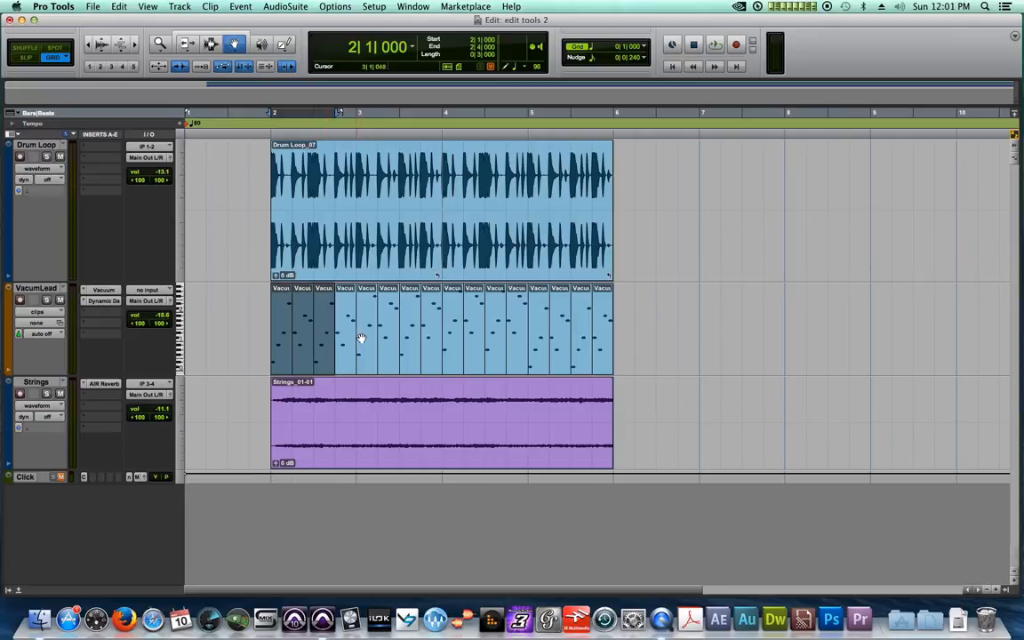
left_click(359, 338, "shift")
left_click(473, 353, "shift")
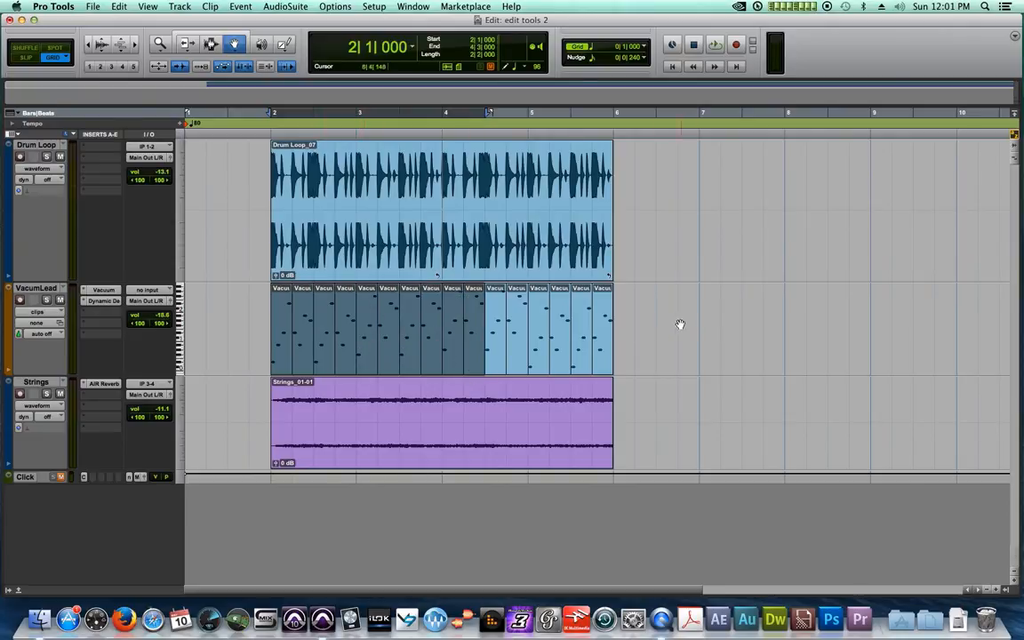
left_click(228, 172)
Using the Object Grabber, select every other one-beat Vacuum Lead clip from bar 2 and move them together to start at 6|2|000.
left_click(233, 44)
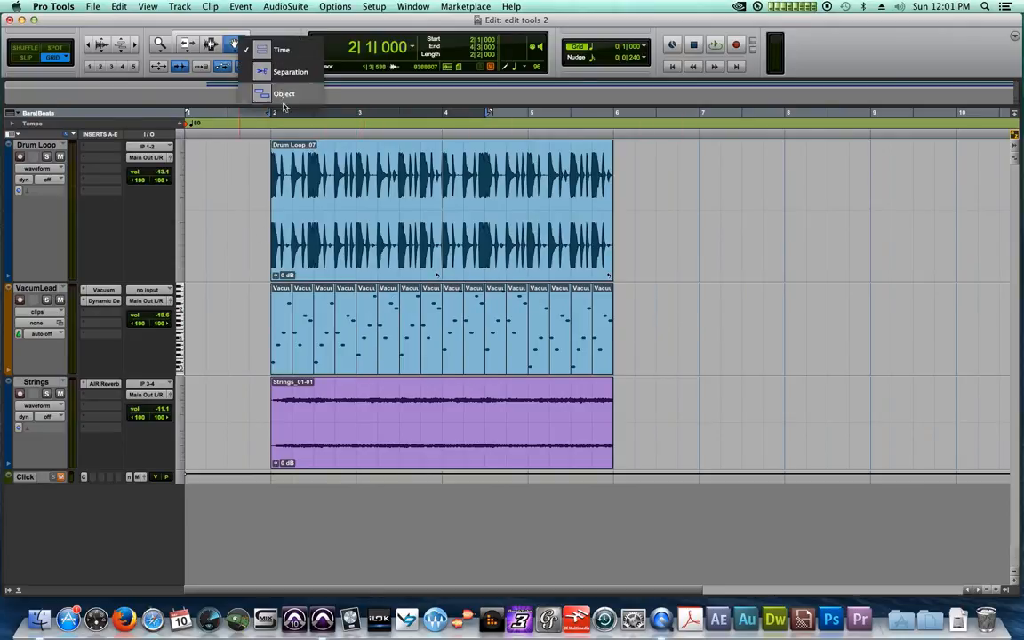
left_click(283, 93)
left_click(283, 338)
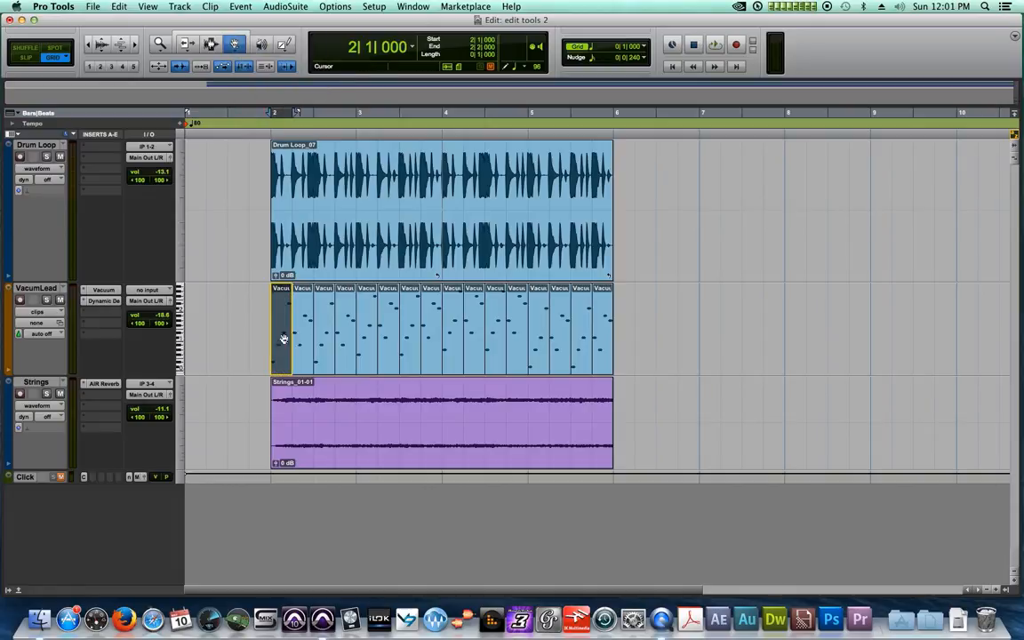
left_click(323, 339, "shift")
left_click(366, 343, "shift")
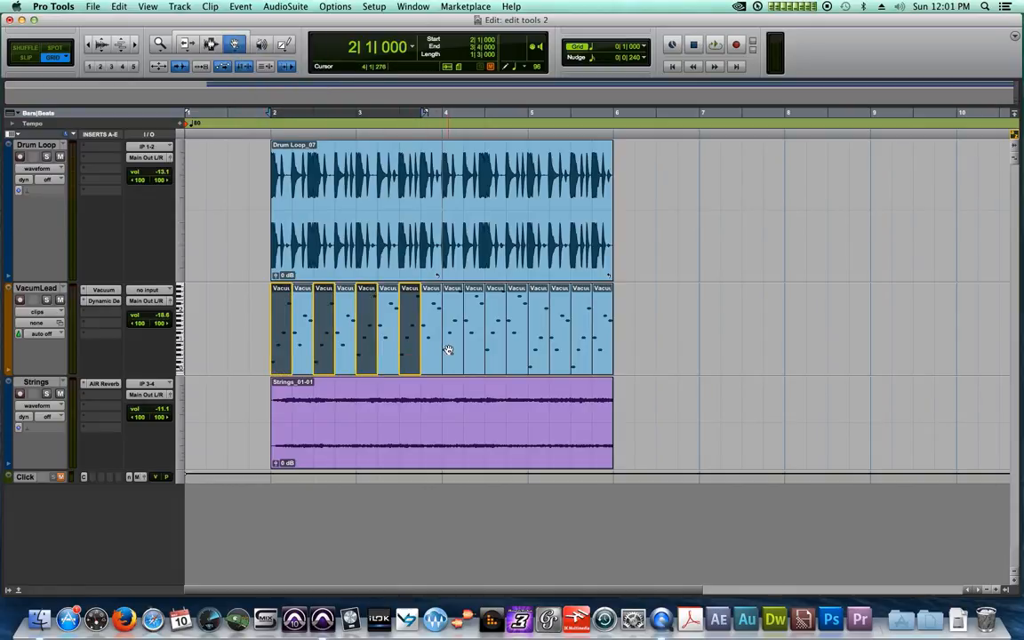
left_click(409, 345, "shift")
left_click(452, 351, "shift")
left_click(494, 355, "shift")
left_click(538, 350, "shift")
left_click(582, 348, "shift")
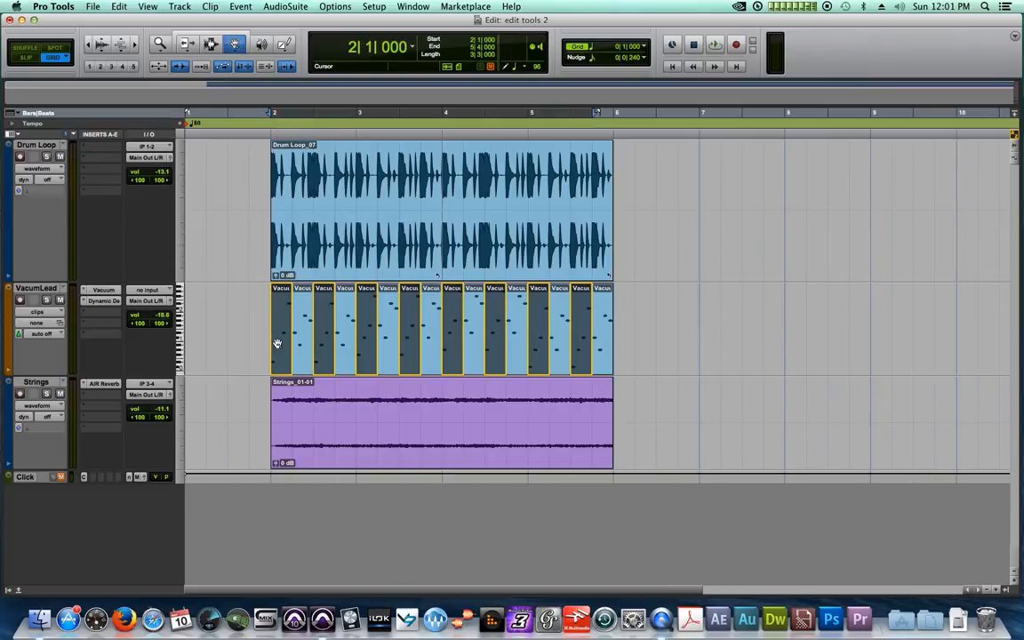
left_click_drag(278, 343, 642, 356)
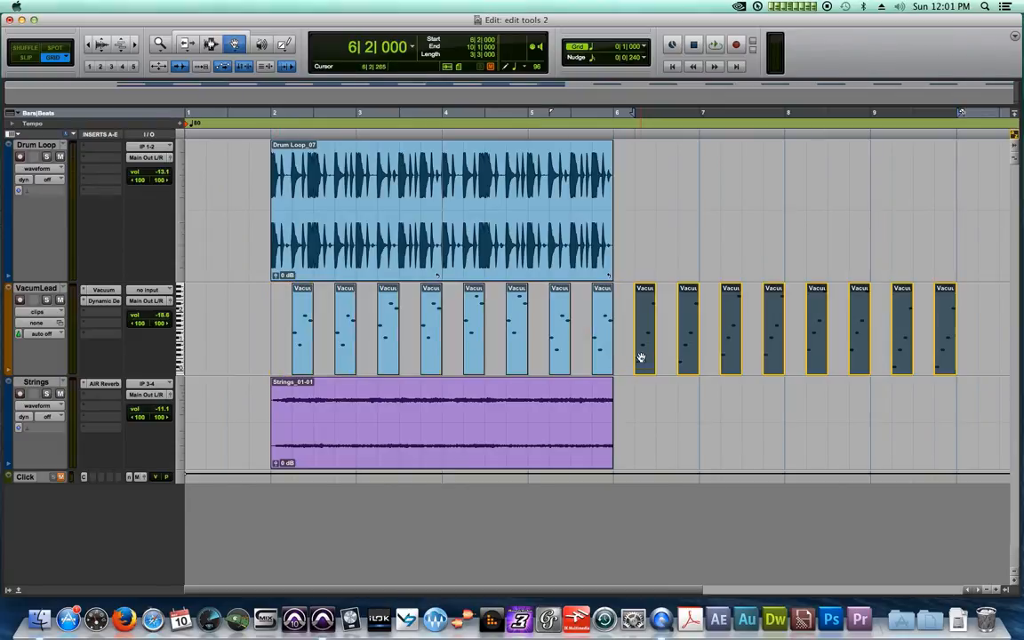
Undo the last move and place copies of the selected alternate Vacuum Lead clips starting at 6|2|000.
key("super+z")
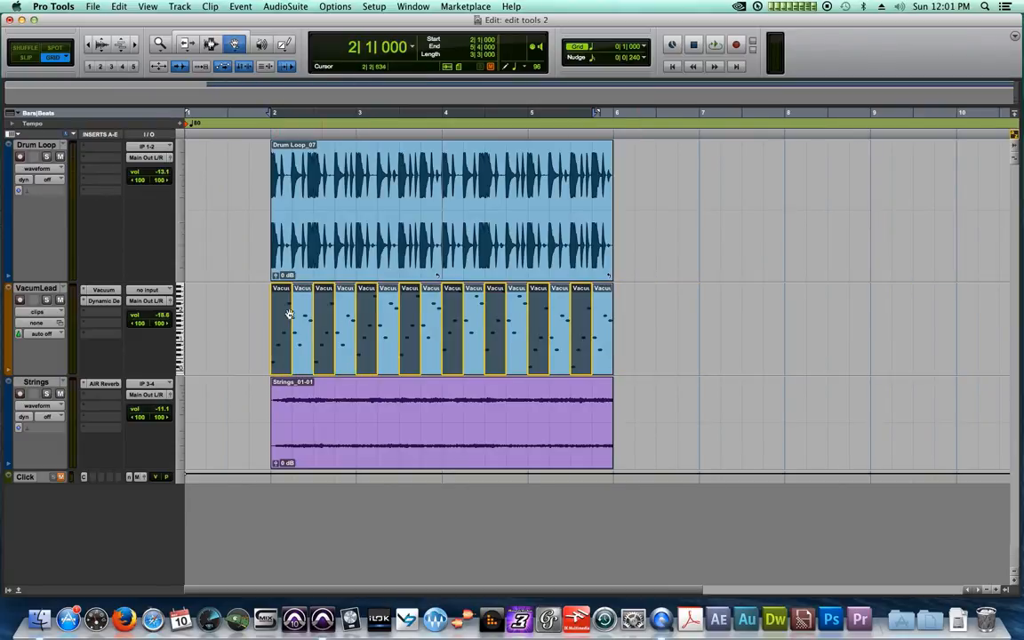
left_click_drag(280, 325, 650, 336)
Select every other one-beat Vacuum Lead clip from 2|2|000 to bar 6 and place copies of them starting at 6|1|000.
left_click(306, 322)
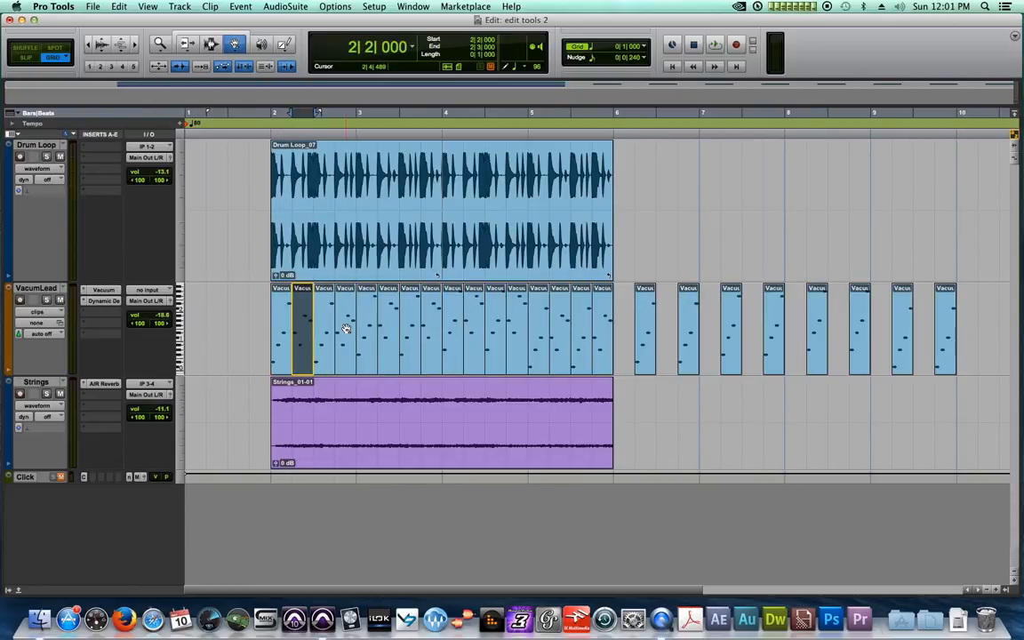
left_click(346, 329, "shift")
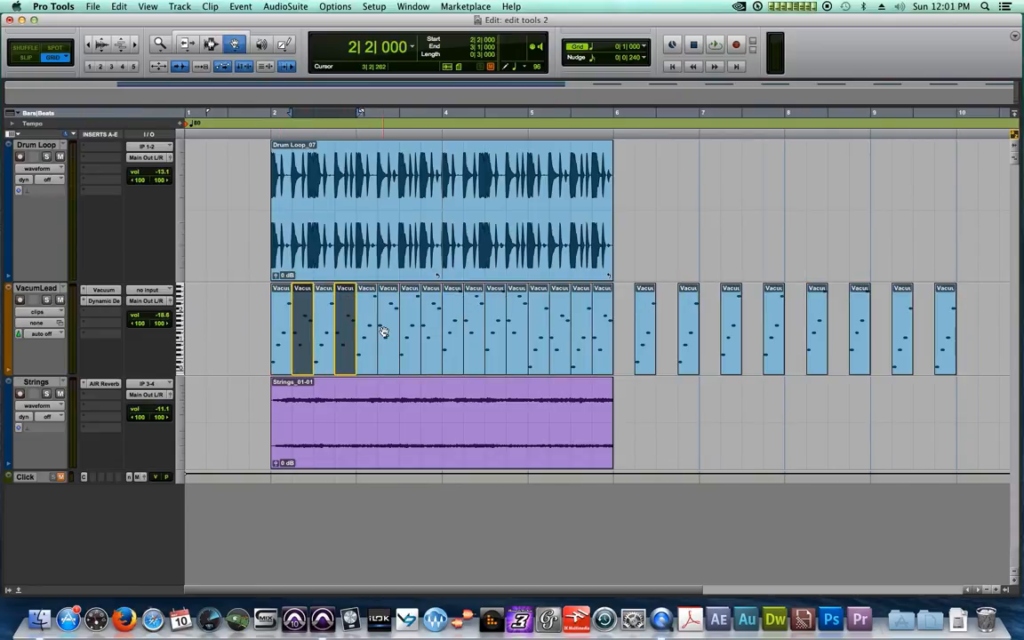
left_click(432, 336, "shift")
left_click(472, 336, "shift")
left_click(515, 336, "shift")
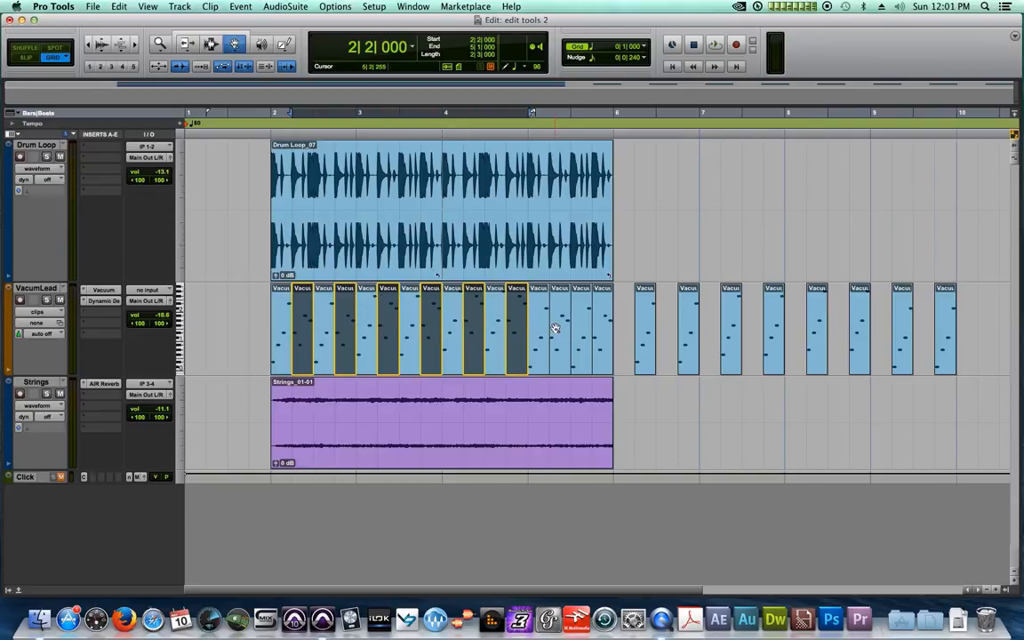
left_click(556, 339, "shift")
left_click(599, 329, "shift")
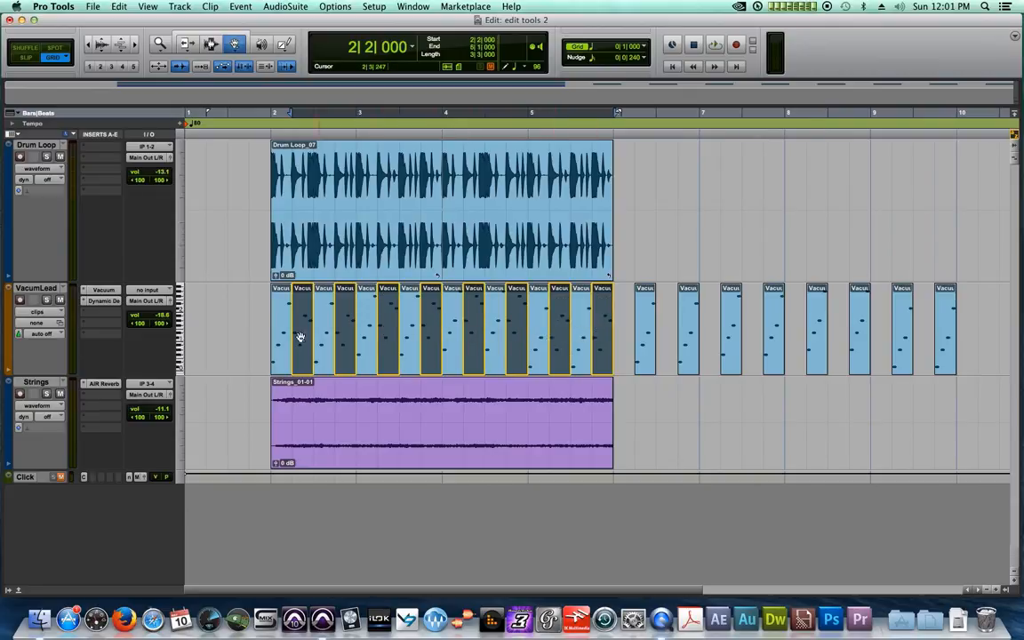
key("super+d")
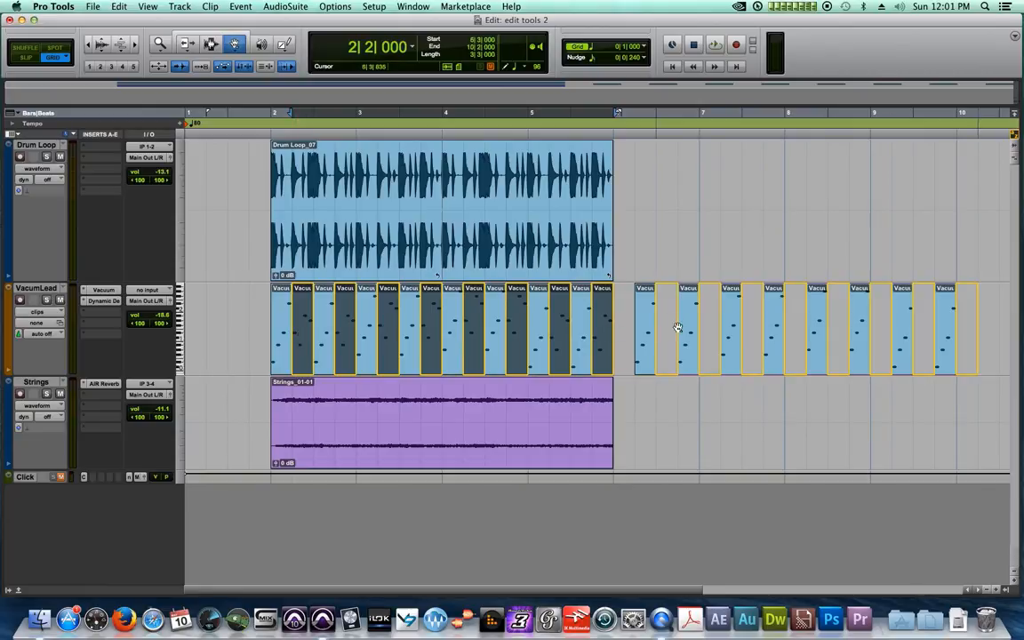
left_click_drag(631, 325, 631, 326)
left_click_drag(628, 256, 582, 324)
Step through individual one-beat Vacuum Lead clips from bar 2 and around bar 6, then clear the selection.
left_click(244, 328)
key("ctrl+Tab")
key("ctrl+Tab")
key("ctrl+Tab")
key("ctrl+Tab")
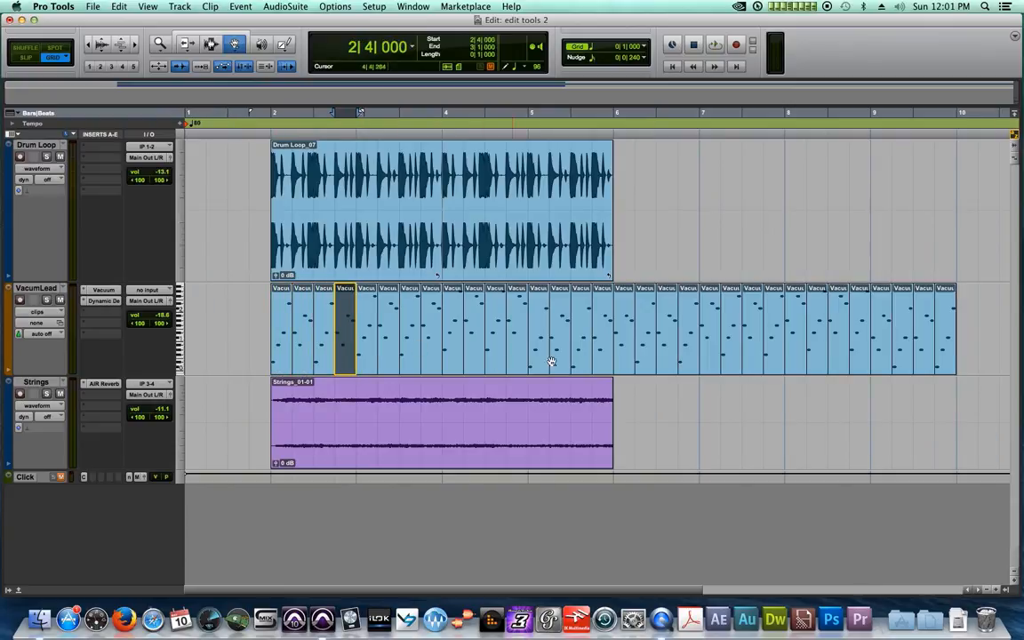
left_click(622, 344)
key("ctrl+Tab")
key("ctrl+Tab")
key("ctrl+Tab")
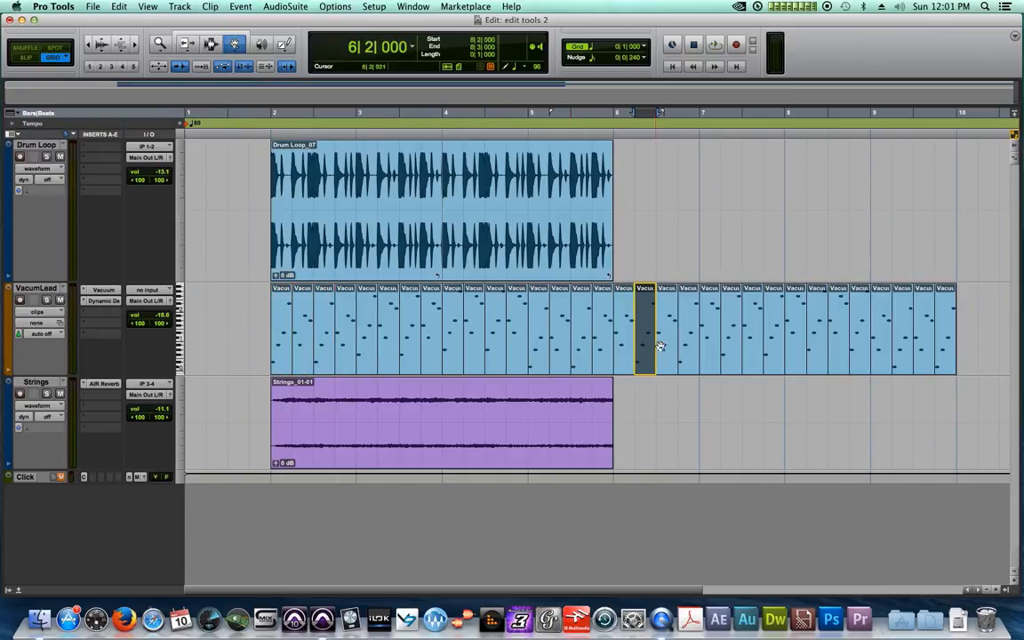
left_click(851, 396)
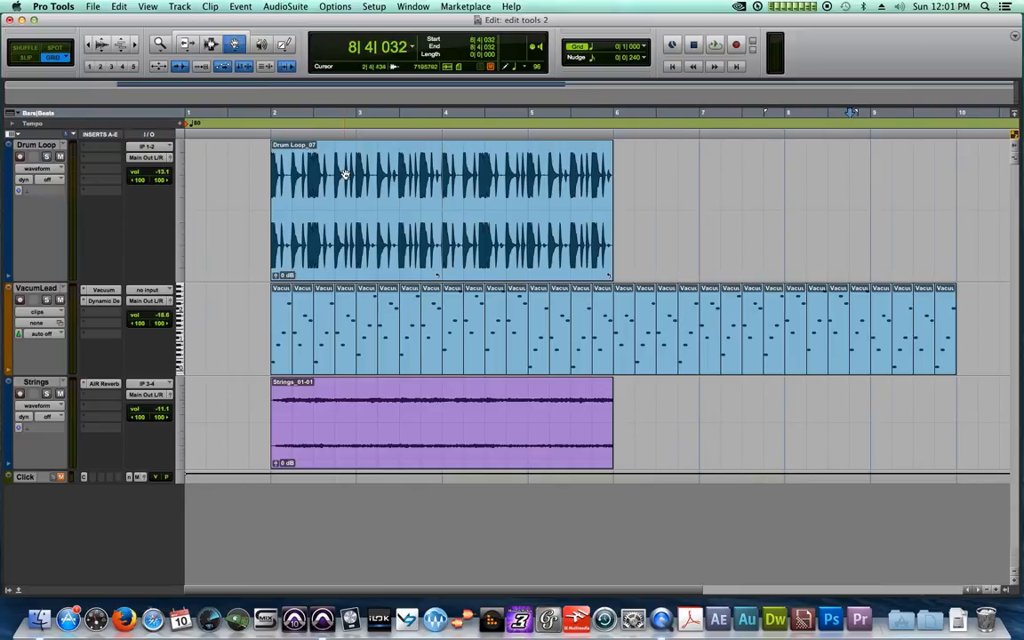
With the Grabber in Time mode, duplicate the Drum Loop clip and the Strings clip so both repeat from bar 6.
left_click_drag(234, 45, 266, 48)
left_click(389, 184)
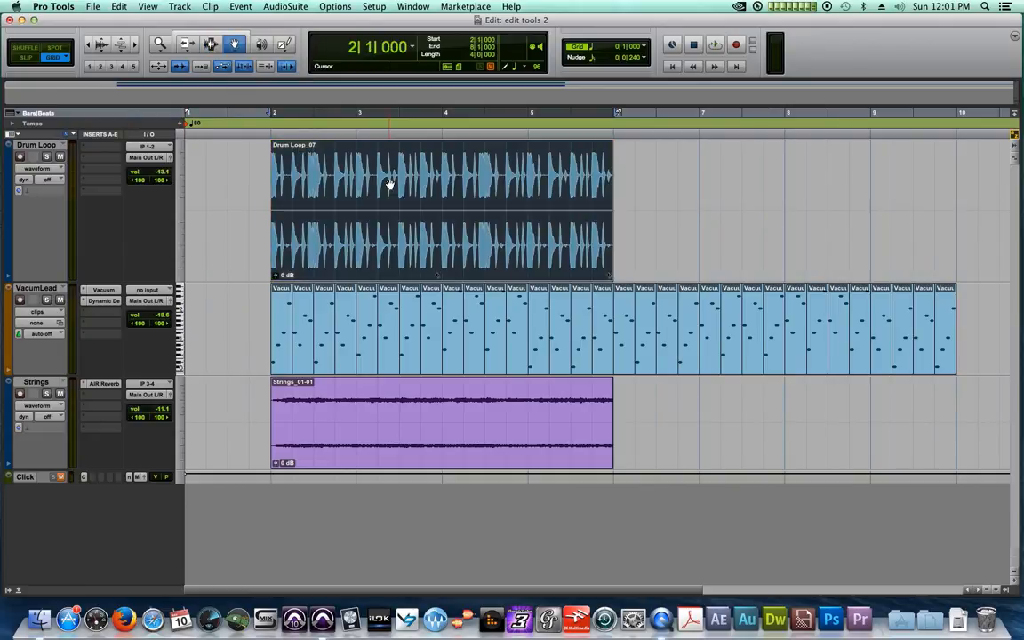
key("super+d")
left_click(532, 441)
key("super+d")
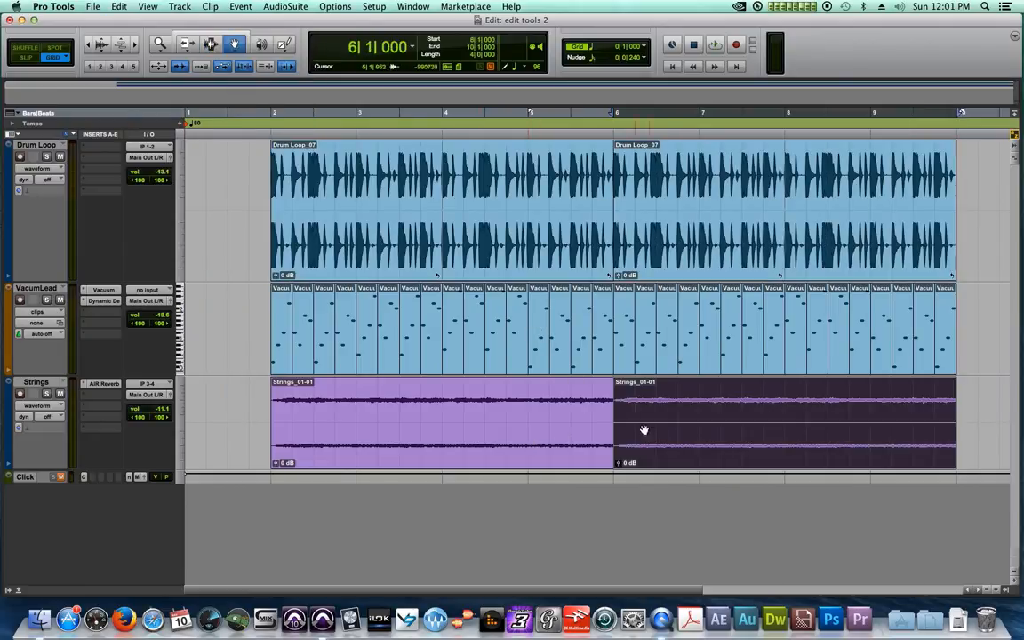
Play the arrangement from 2|1|000 and stop playback just before bar 10.
left_click(258, 159)
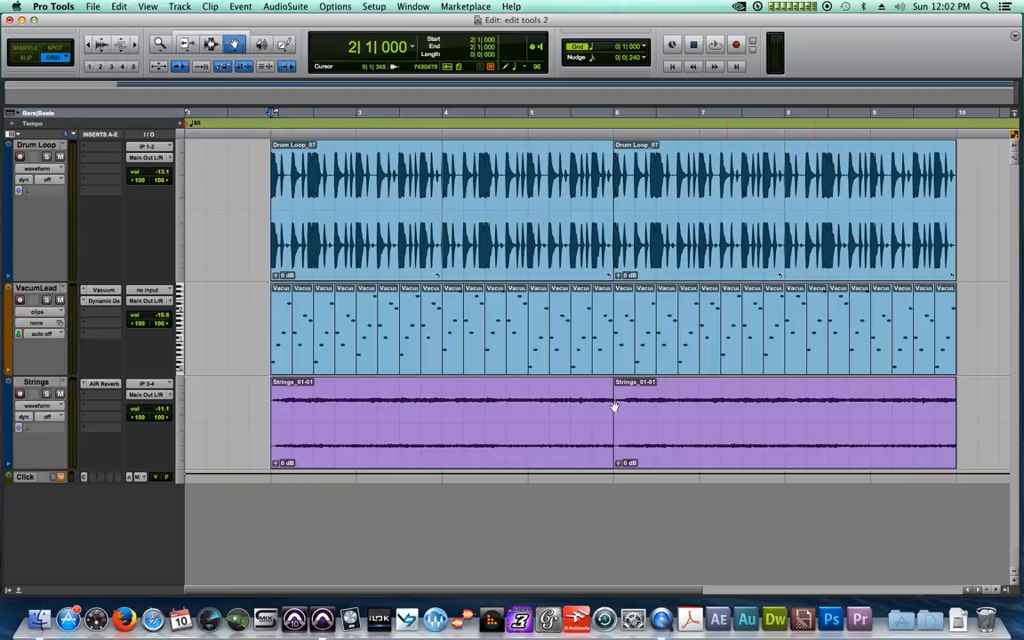
key("space")
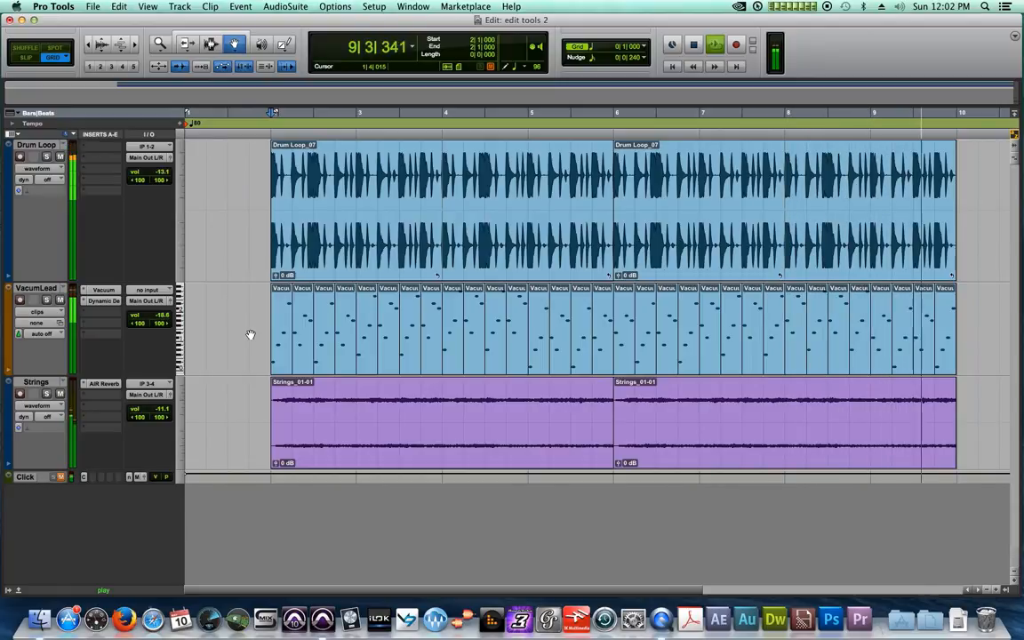
key("space")
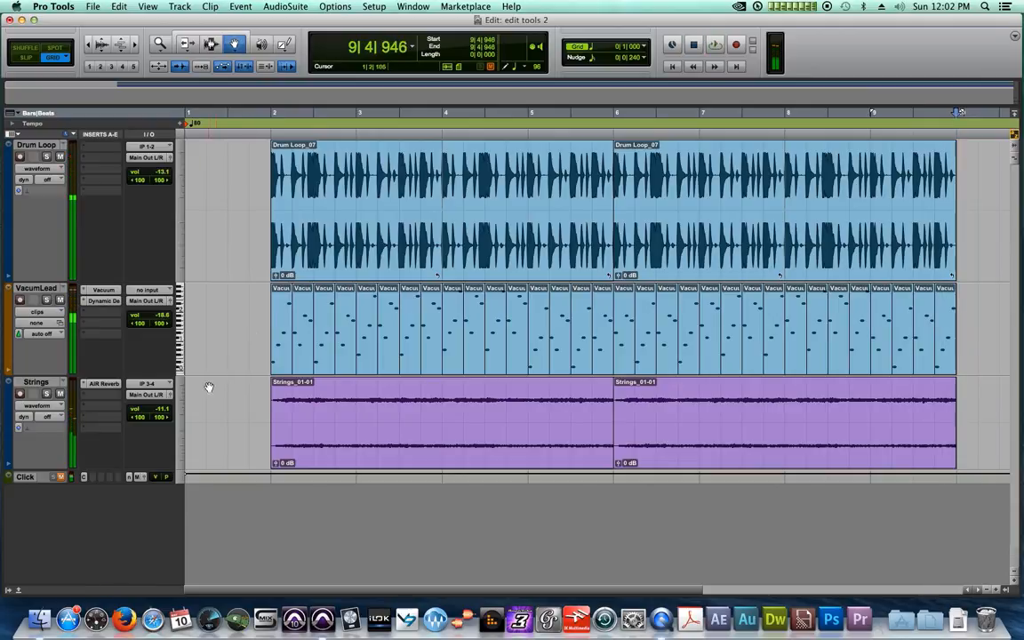
With the Selector, consolidate the Vacuum Lead clips from bar 2 to bar 6 into one clip and those from bar 6 to bar 10 into another.
left_click(211, 43)
left_click_drag(275, 304, 621, 352)
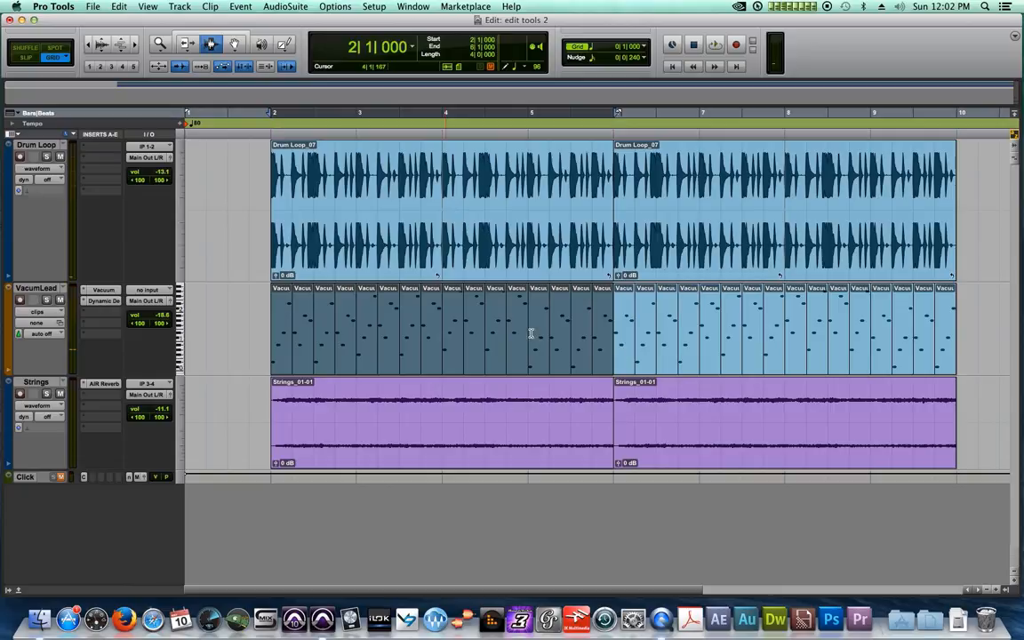
key("alt+shift+3")
left_click_drag(957, 308, 622, 325)
key("alt+shift+3")
left_click(976, 325)
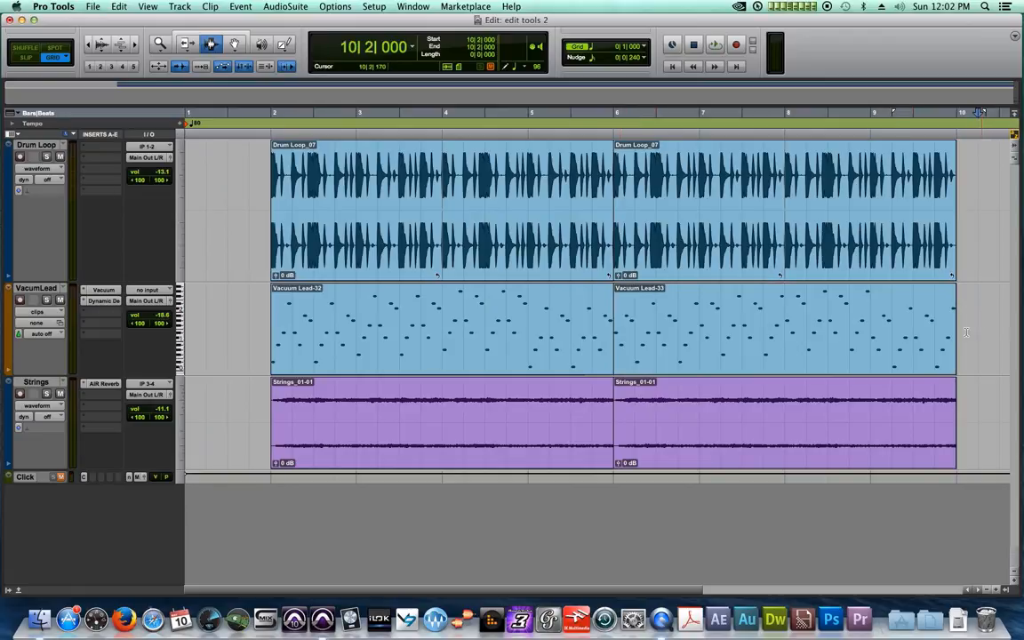
Review the available Grabber modes and the Pencil tool's drawing shapes, keeping the Time and Line options.
left_click(236, 47)
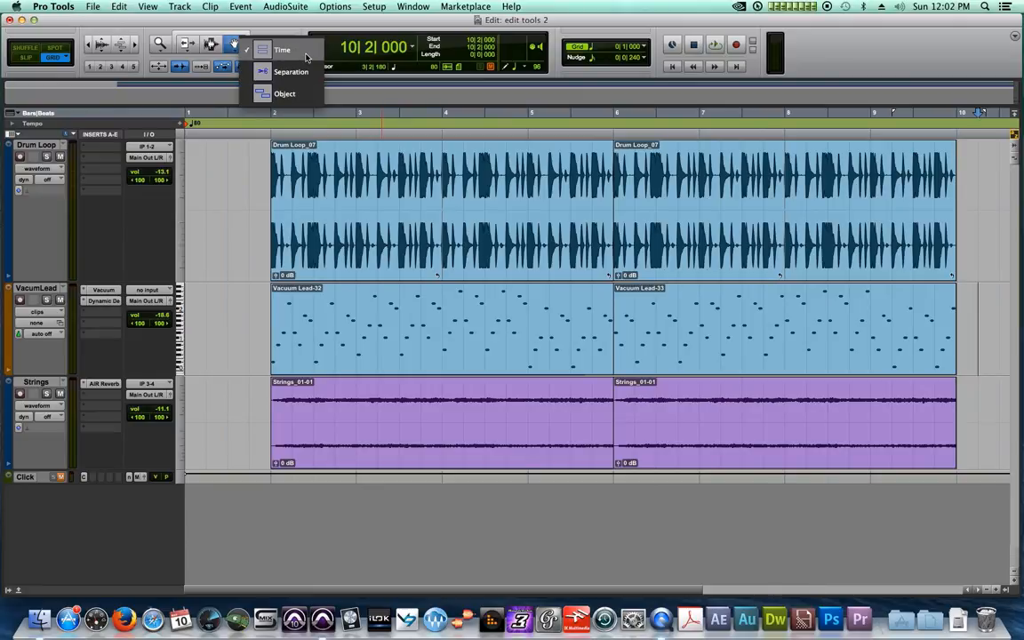
left_click(303, 30)
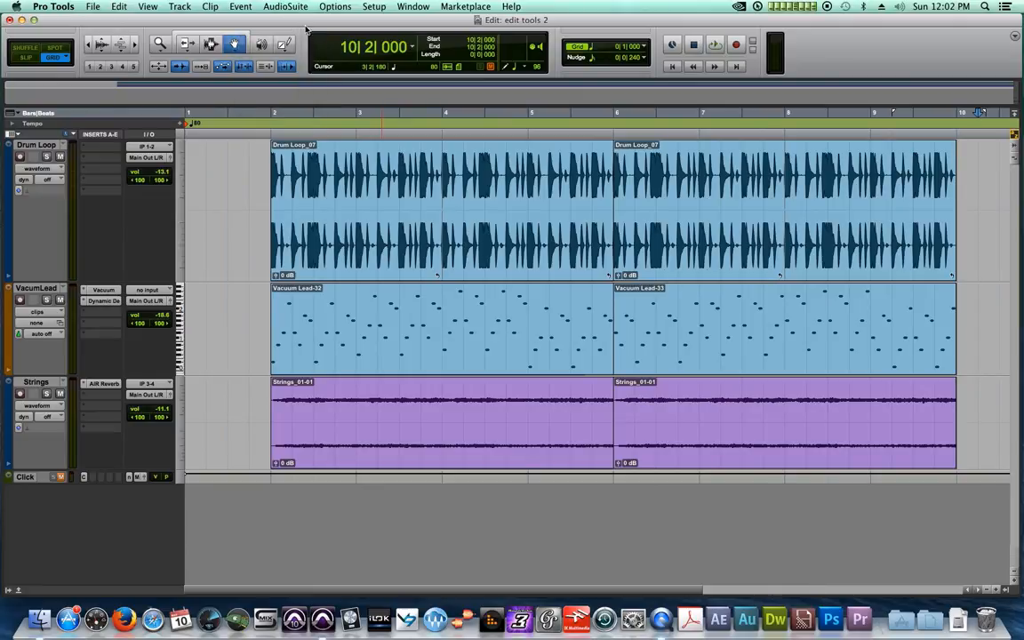
left_click(283, 46)
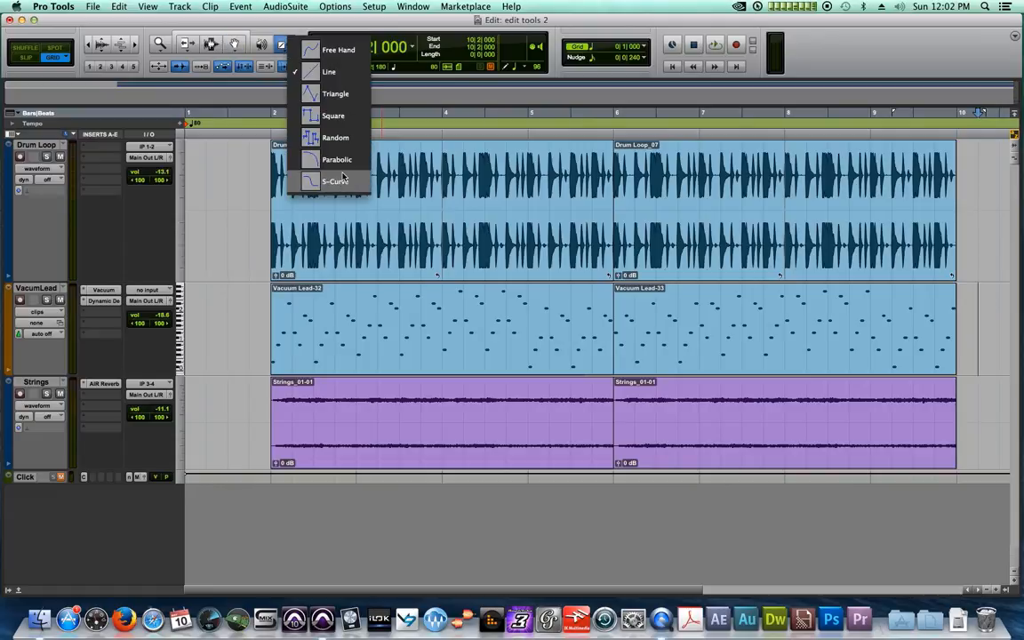
left_click(312, 29)
left_click(291, 45)
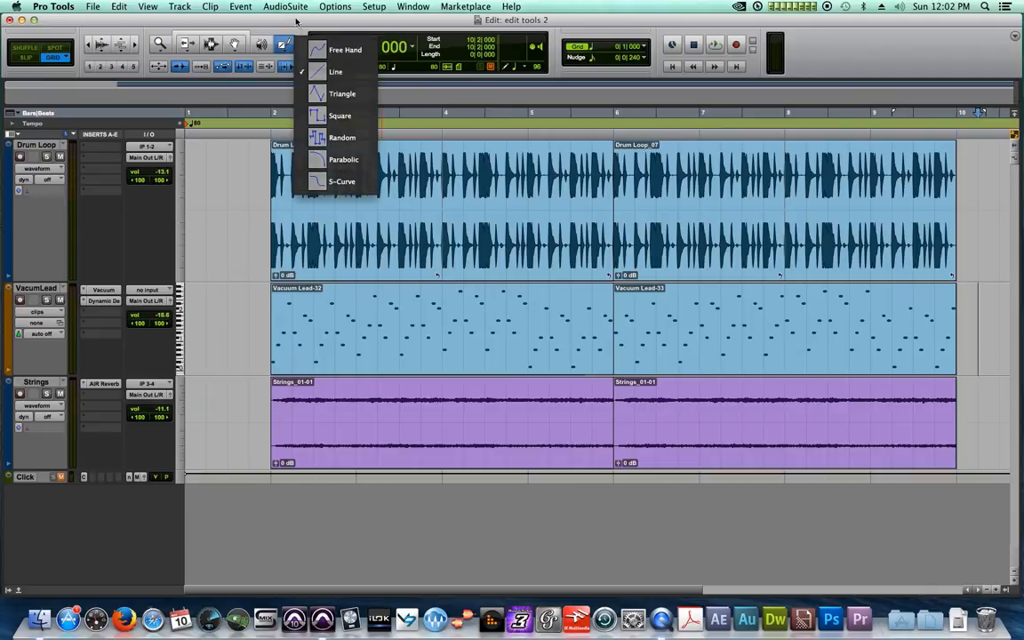